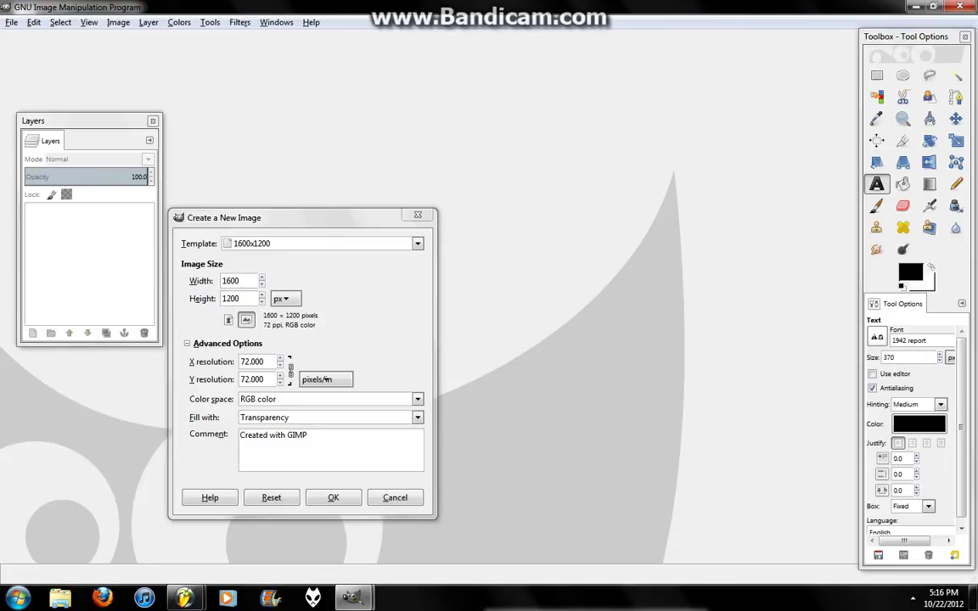
left_click(11, 22)
left_click(30, 37)
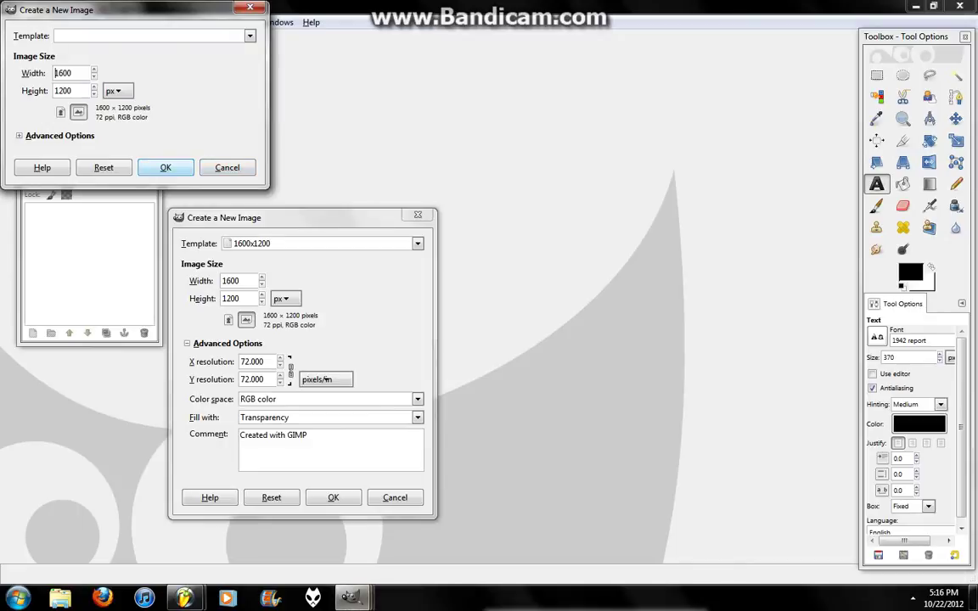
left_click(225, 167)
left_click(395, 498)
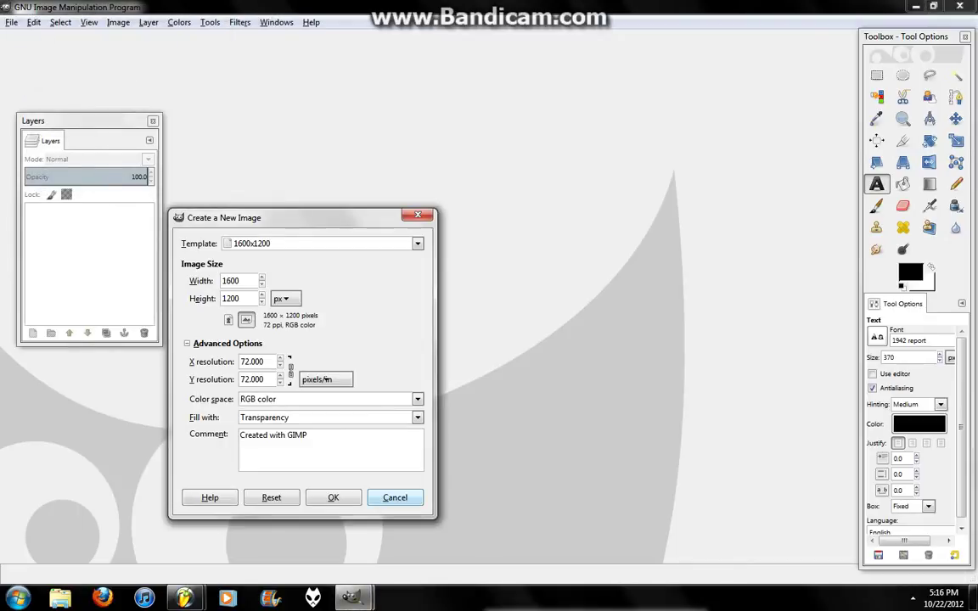
Step: Create a new image from the 1600x1200 template, filled with transparency
left_click_drag(76, 120, 782, 342)
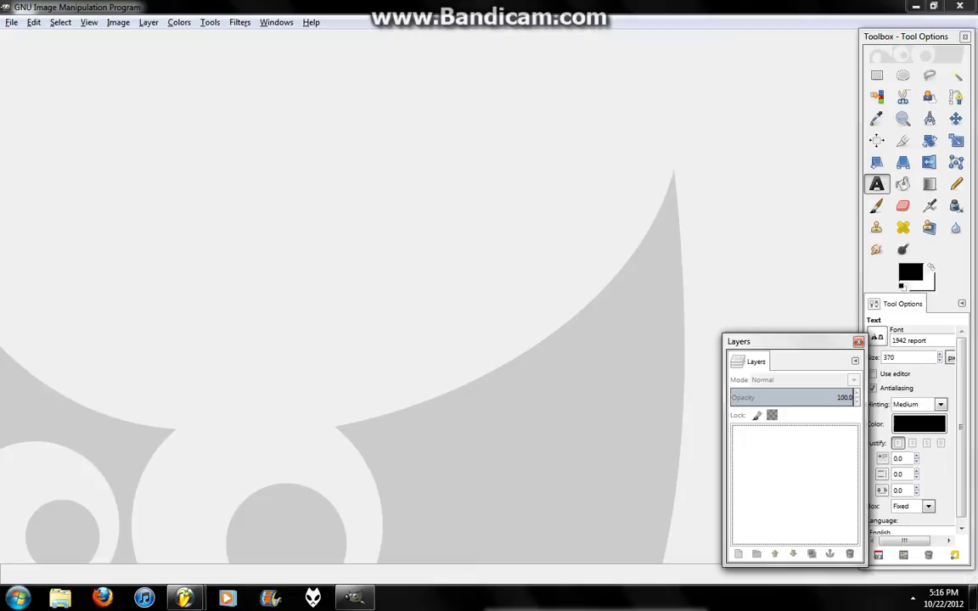
left_click(11, 23)
left_click(34, 37)
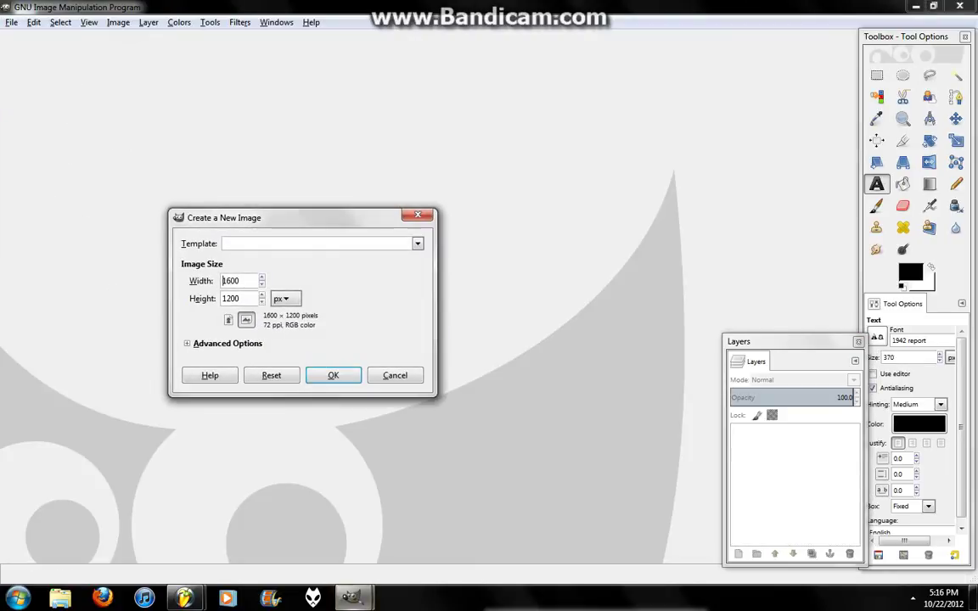
left_click(417, 243)
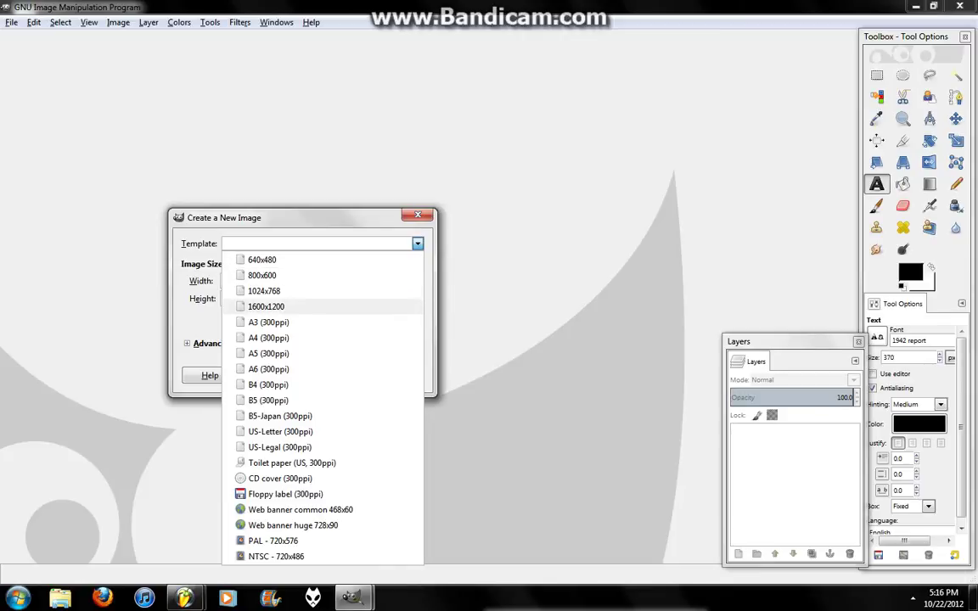
left_click(282, 305)
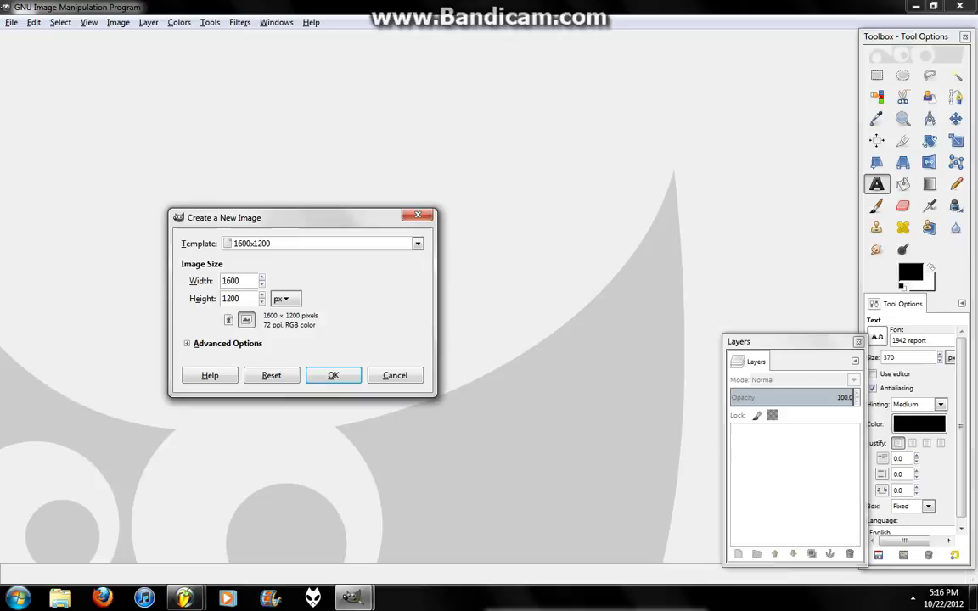
left_click(222, 344)
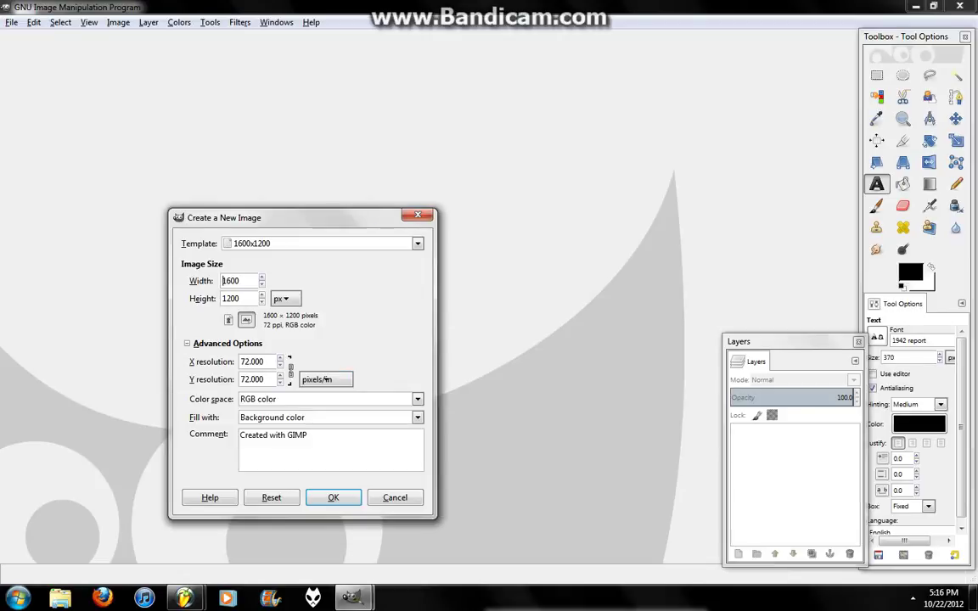
left_click(331, 418)
key("Return")
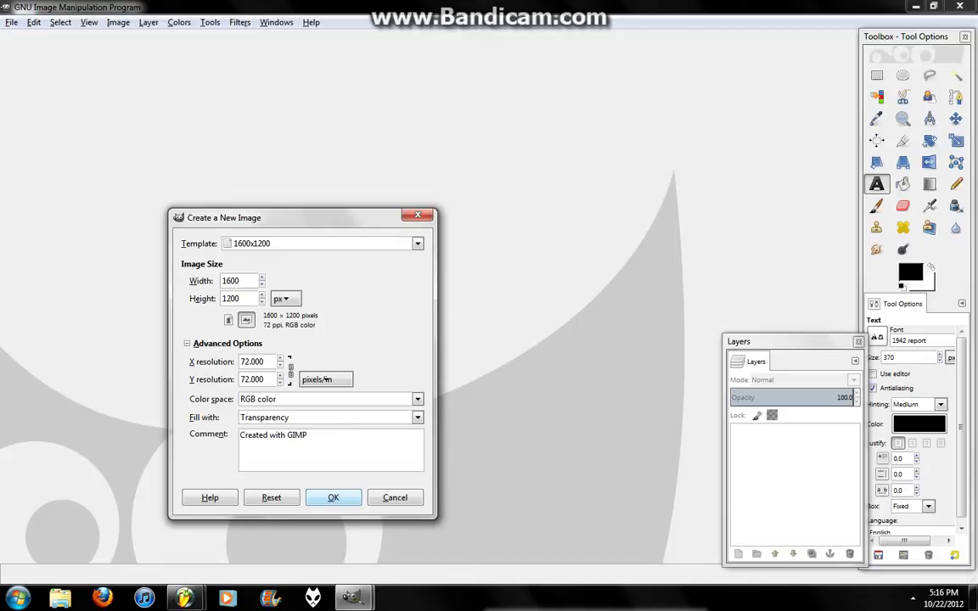
key("Return")
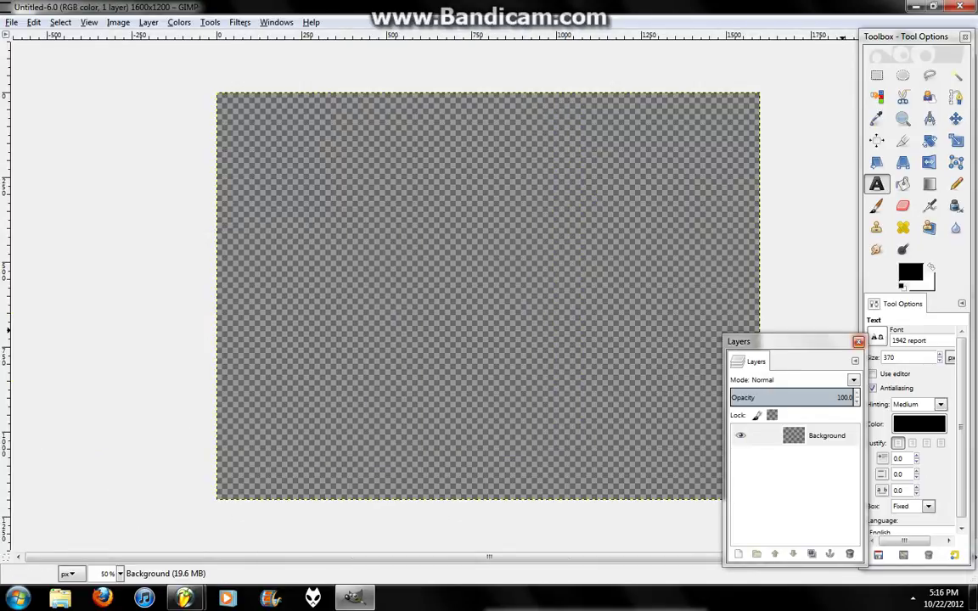
Step: Close and reopen the Layers dialog, placing it beside the left edge of the canvas
left_click(858, 342)
mouse_move(907, 36)
left_mouse_down()
mouse_move(927, 38)
mouse_move(906, 34)
left_mouse_up()
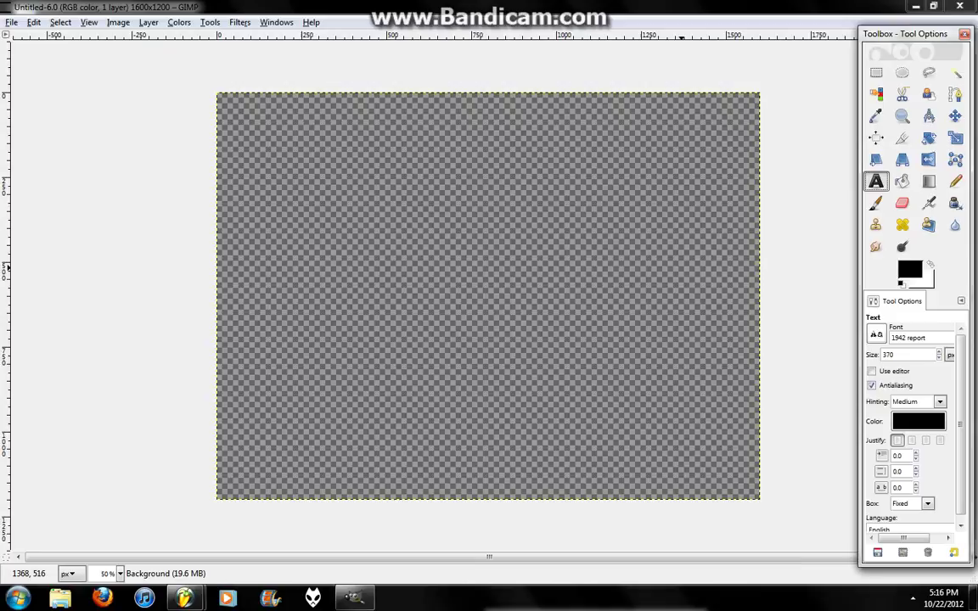
key("ctrl+l")
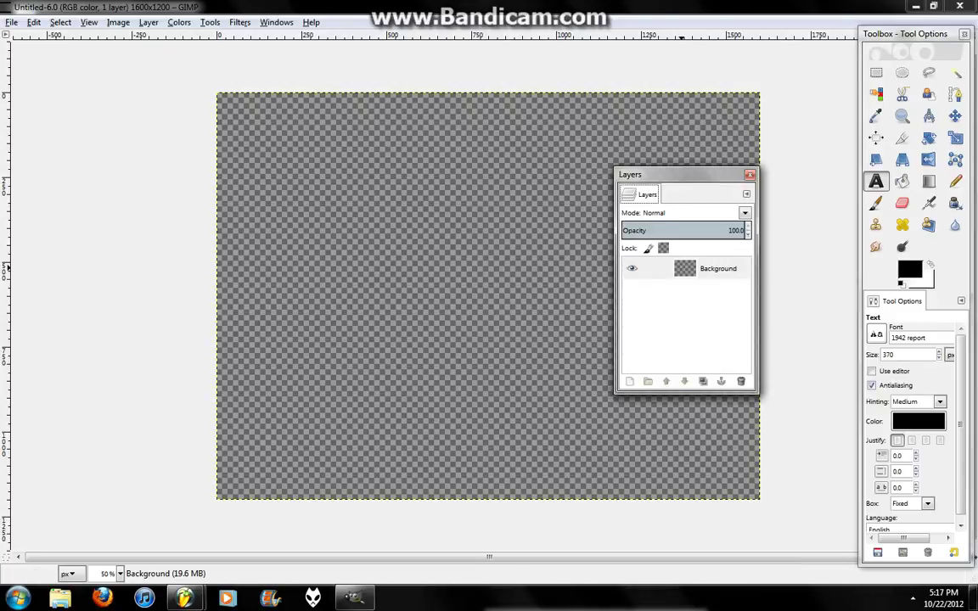
left_click_drag(682, 175, 132, 152)
Step: Add a transparent 1600 x 1200 px layer named Blood above the Background layer
right_click(150, 246)
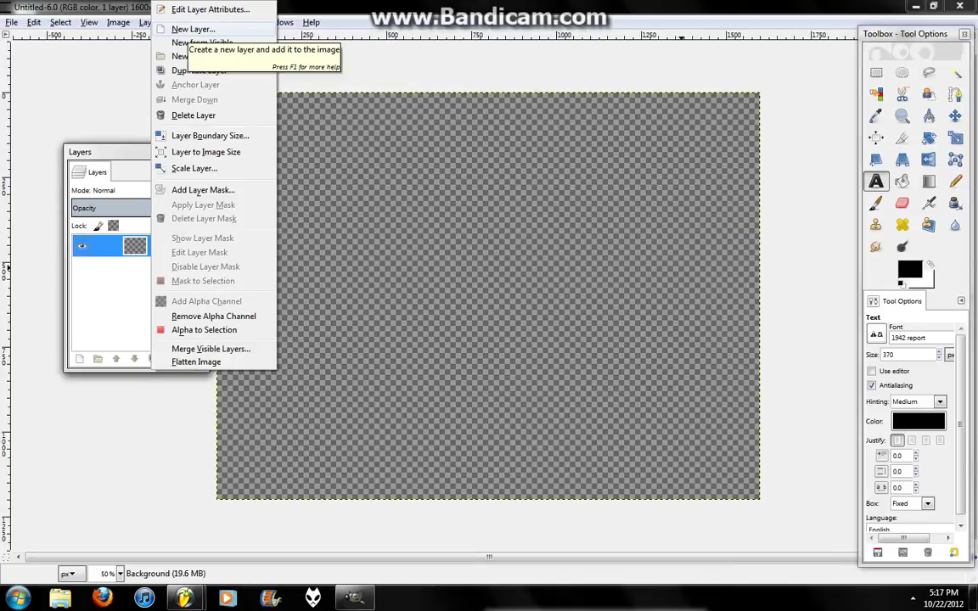
left_click(194, 30)
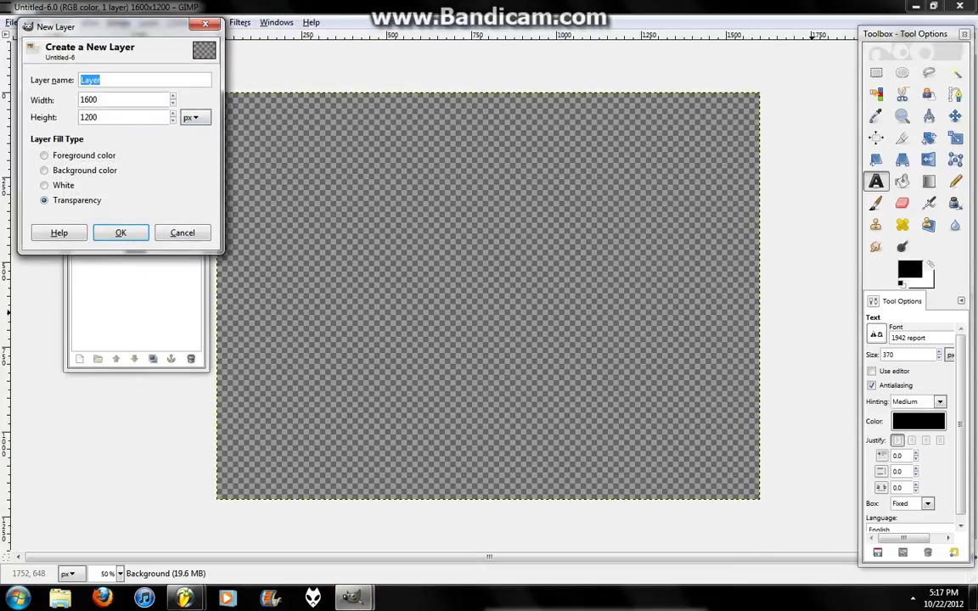
type("Blood")
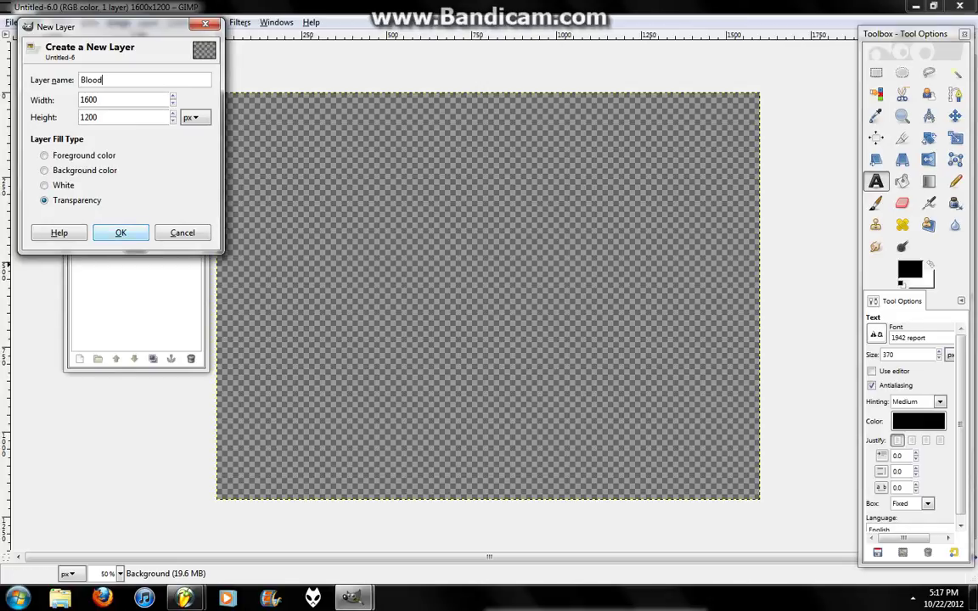
key("Return")
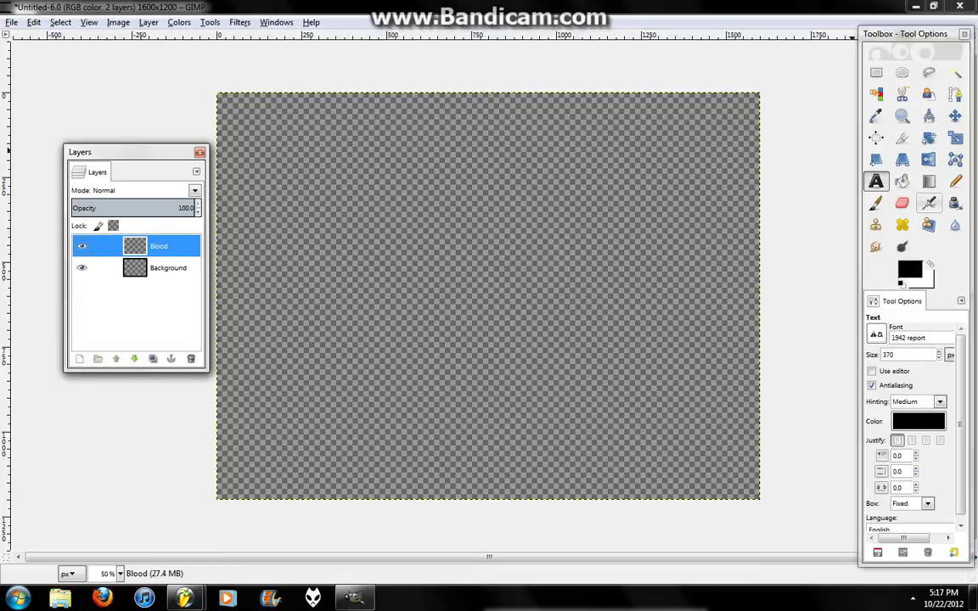
Step: Select the Airbrush with the Sparks brush and set its size to about 210
left_click(929, 202)
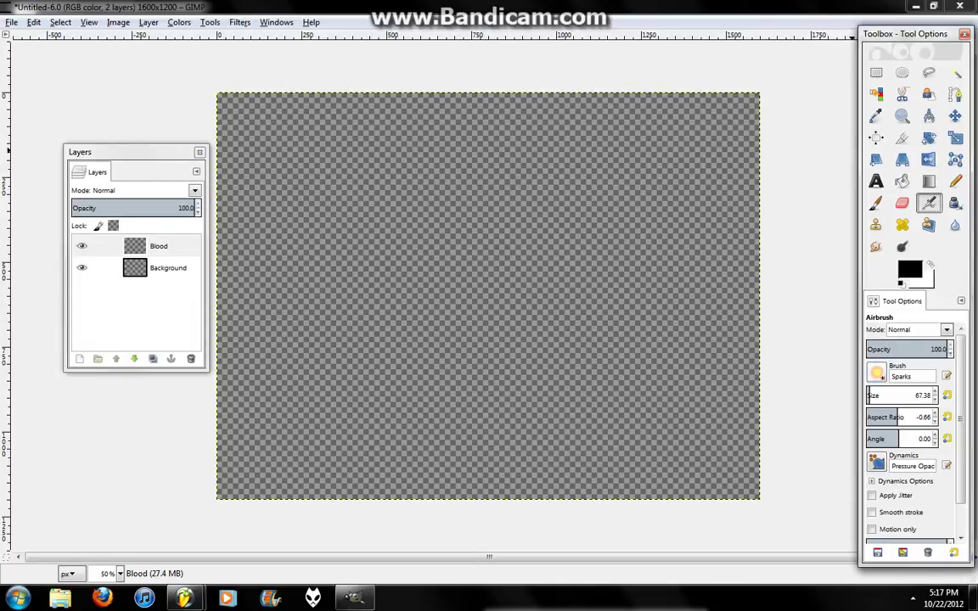
left_click(876, 372)
left_click(877, 373)
left_click_drag(883, 394, 888, 394)
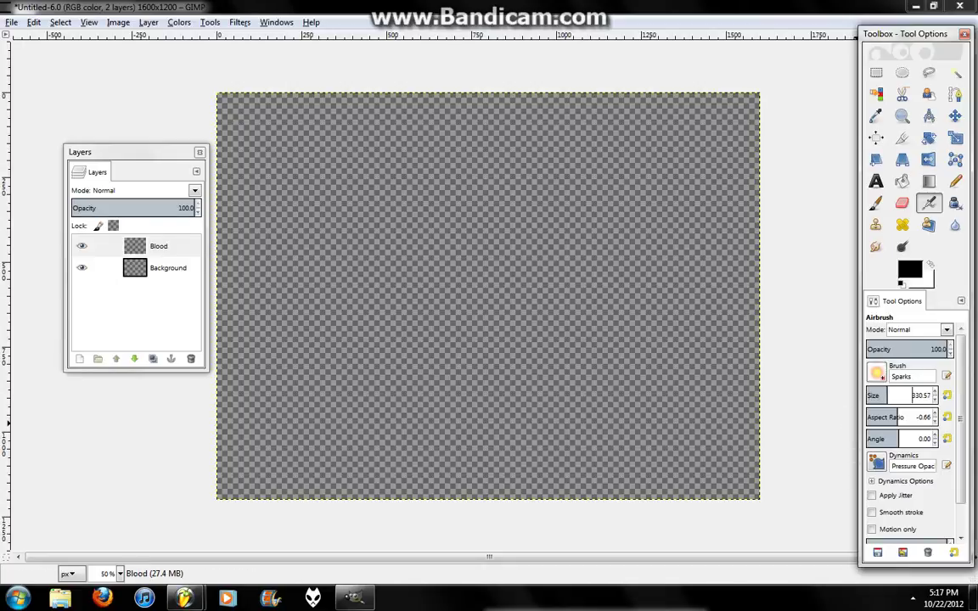
mouse_move(414, 281)
left_mouse_down()
mouse_move(408, 310)
mouse_move(439, 318)
left_mouse_up()
key("ctrl+z")
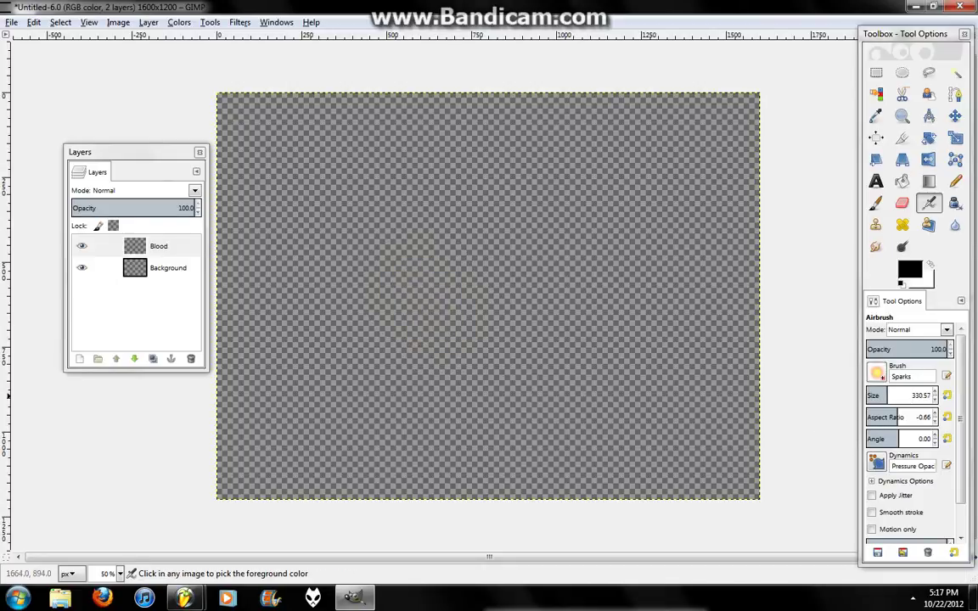
left_click_drag(897, 399, 817, 399)
Step: Undo a test spray near the canvas centre and set the Airbrush flow to 10.6
left_click(510, 272)
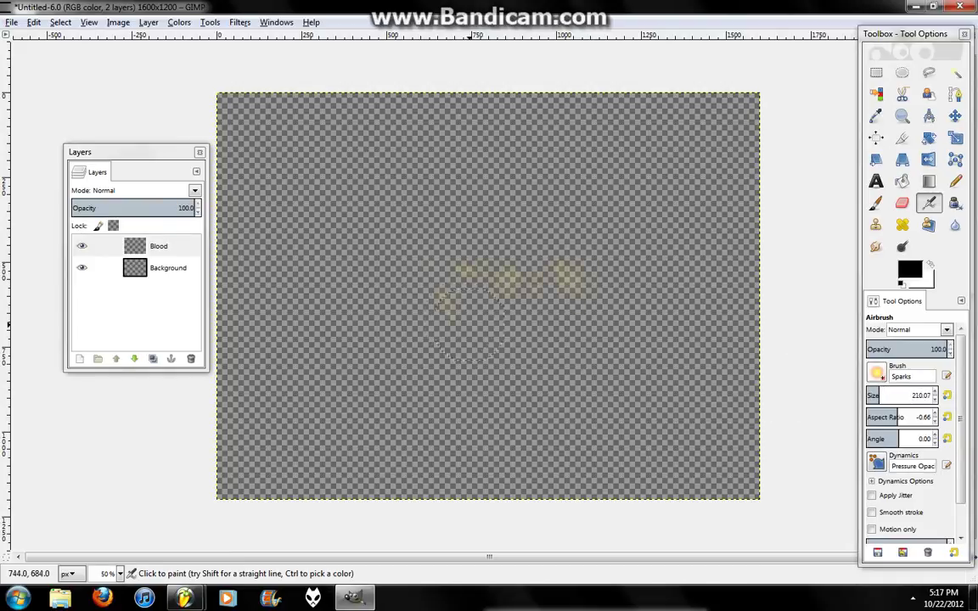
key("ctrl+z")
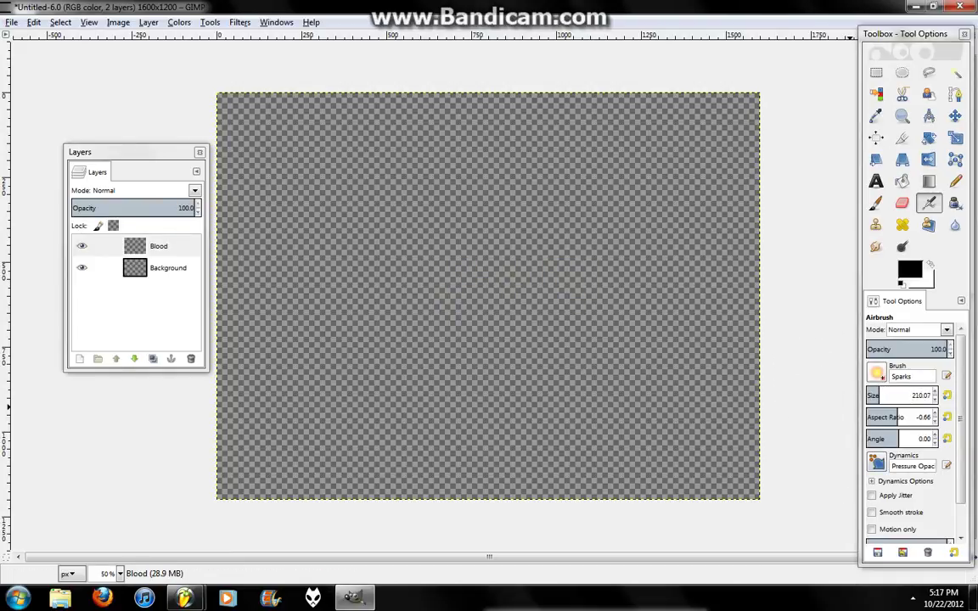
scroll(909, 425, "down", 2)
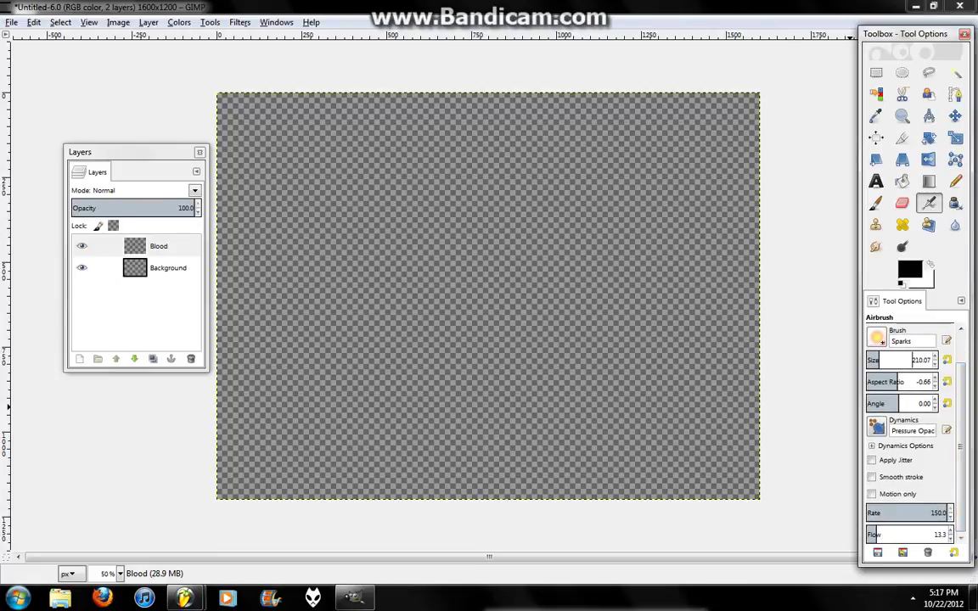
mouse_move(877, 535)
left_mouse_down()
mouse_move(863, 535)
mouse_move(875, 535)
left_mouse_up()
Step: Try the Airbrush with short test strokes around the canvas centre and undo them
left_click(495, 365)
key("ctrl+z")
left_click_drag(502, 370, 404, 281)
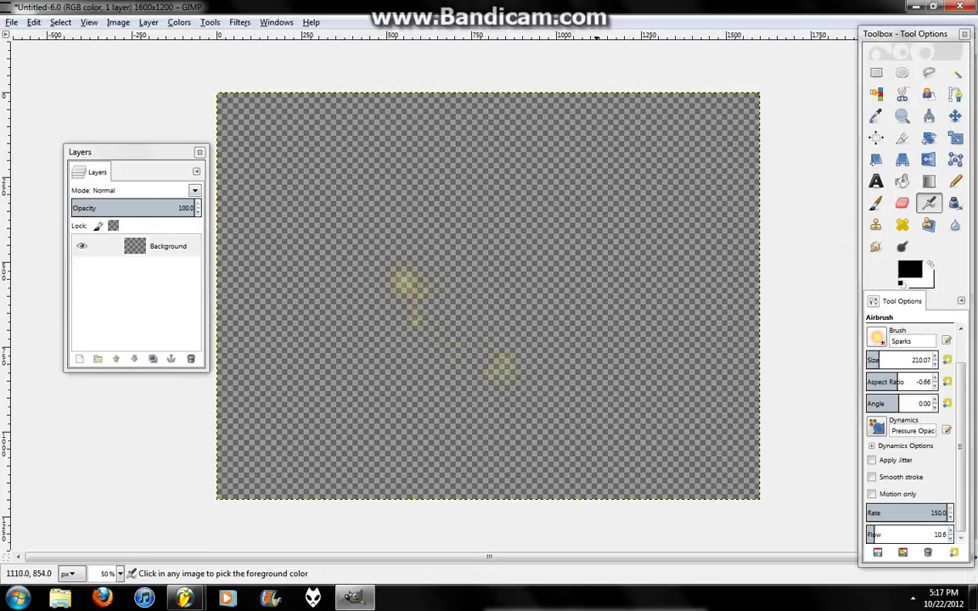
key("ctrl+z")
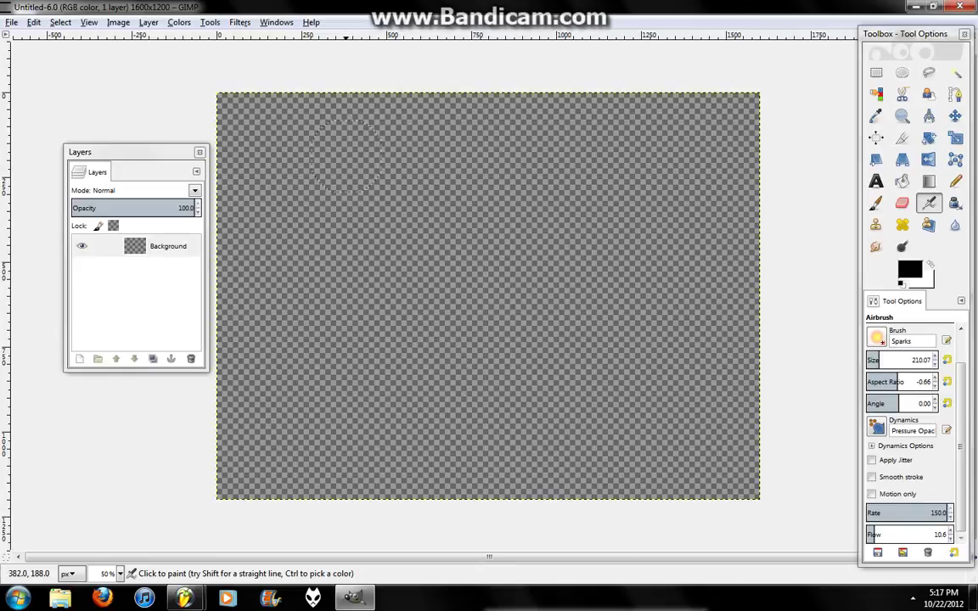
Step: Airbrush Sparks blotches across the whole Background layer and undo all of this painting
mouse_move(287, 158)
left_mouse_down()
mouse_move(295, 143)
mouse_move(553, 254)
mouse_move(532, 264)
mouse_move(589, 264)
mouse_move(363, 385)
mouse_move(472, 224)
mouse_move(620, 429)
mouse_move(652, 513)
mouse_move(186, 404)
mouse_move(214, 119)
mouse_move(565, 65)
mouse_move(755, 110)
mouse_move(637, 340)
mouse_move(217, 424)
mouse_move(272, 204)
mouse_move(451, 225)
mouse_move(595, 365)
mouse_move(526, 195)
mouse_move(466, 81)
mouse_move(84, 404)
mouse_move(466, 468)
mouse_move(570, 288)
mouse_move(493, 272)
mouse_move(428, 545)
left_mouse_up()
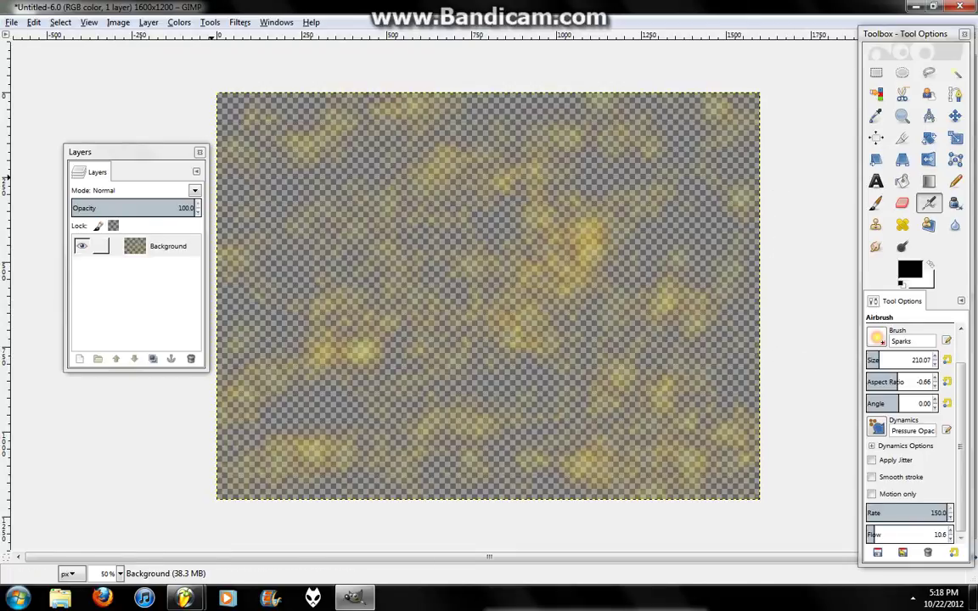
left_click(161, 246)
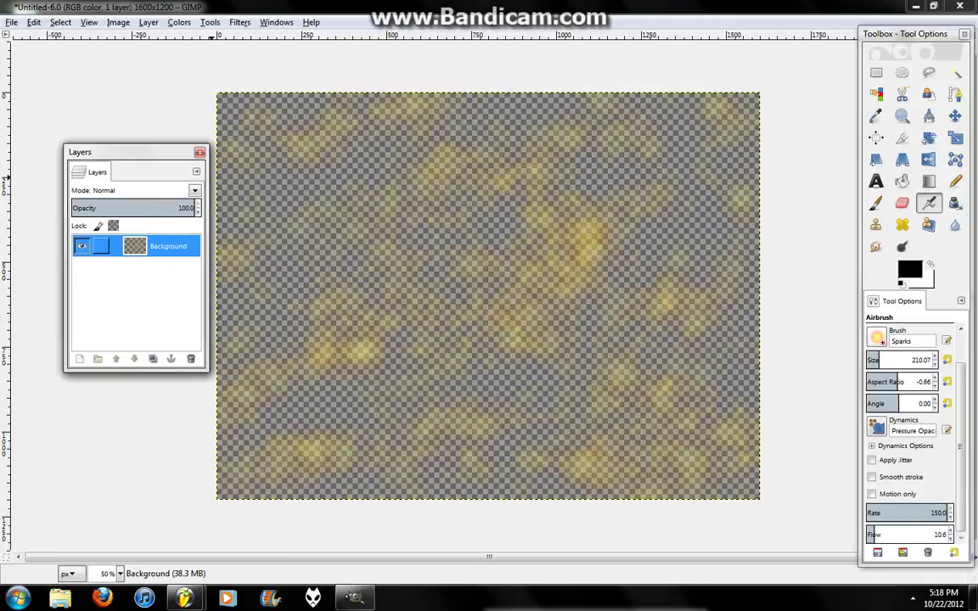
key("ctrl+z")
key("ctrl+z")
key("ctrl+z")
key("ctrl+z")
key("ctrl+z")
key("ctrl+z")
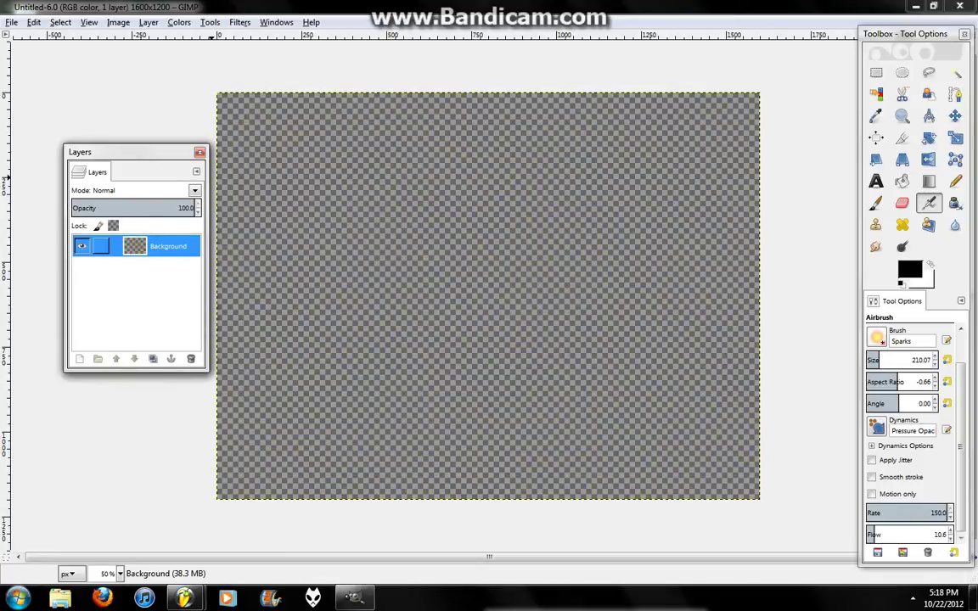
Step: Add a transparent 1600 x 1200 px layer named Blood and airbrush uneven Sparks blotches across the whole of it
right_click(191, 246)
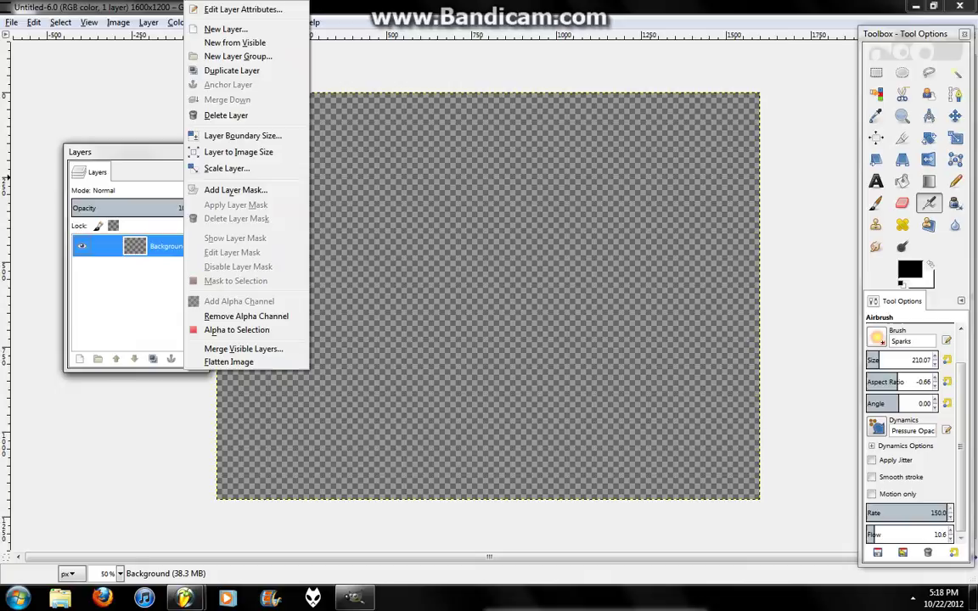
left_click(230, 28)
key("Return")
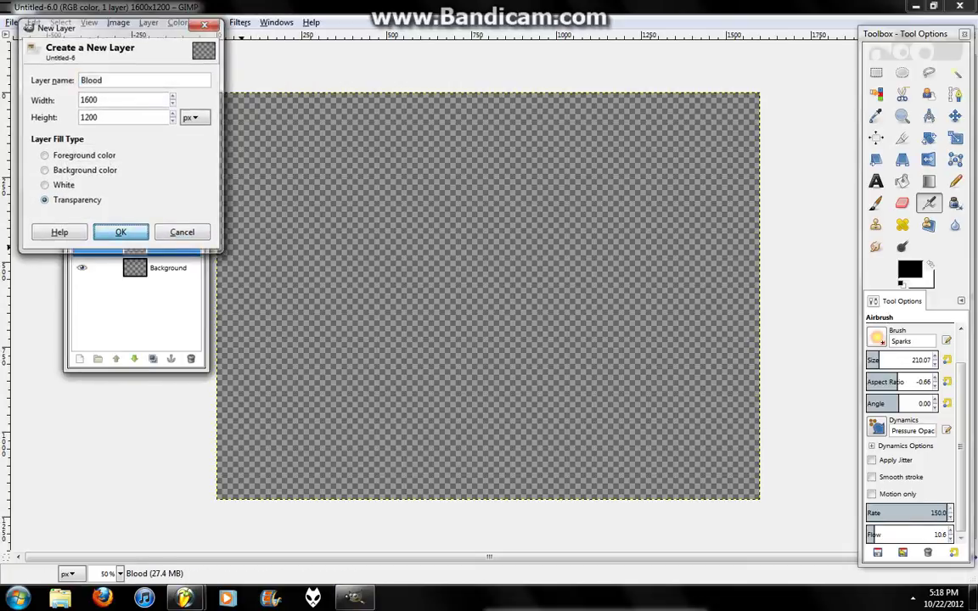
mouse_move(467, 227)
left_mouse_down()
mouse_move(422, 219)
mouse_move(449, 259)
mouse_move(456, 248)
mouse_move(314, 216)
mouse_move(255, 78)
mouse_move(127, 174)
mouse_move(317, 109)
mouse_move(272, 363)
mouse_move(254, 376)
mouse_move(305, 437)
mouse_move(373, 450)
mouse_move(557, 427)
mouse_move(731, 367)
mouse_move(479, 514)
mouse_move(557, 473)
mouse_move(555, 464)
mouse_move(833, 335)
mouse_move(554, 283)
mouse_move(388, 281)
mouse_move(453, 243)
mouse_move(516, 103)
mouse_move(421, 168)
mouse_move(738, 237)
mouse_move(502, 374)
mouse_move(477, 415)
mouse_move(414, 452)
mouse_move(511, 452)
mouse_move(328, 316)
mouse_move(387, 296)
mouse_move(242, 454)
left_mouse_up()
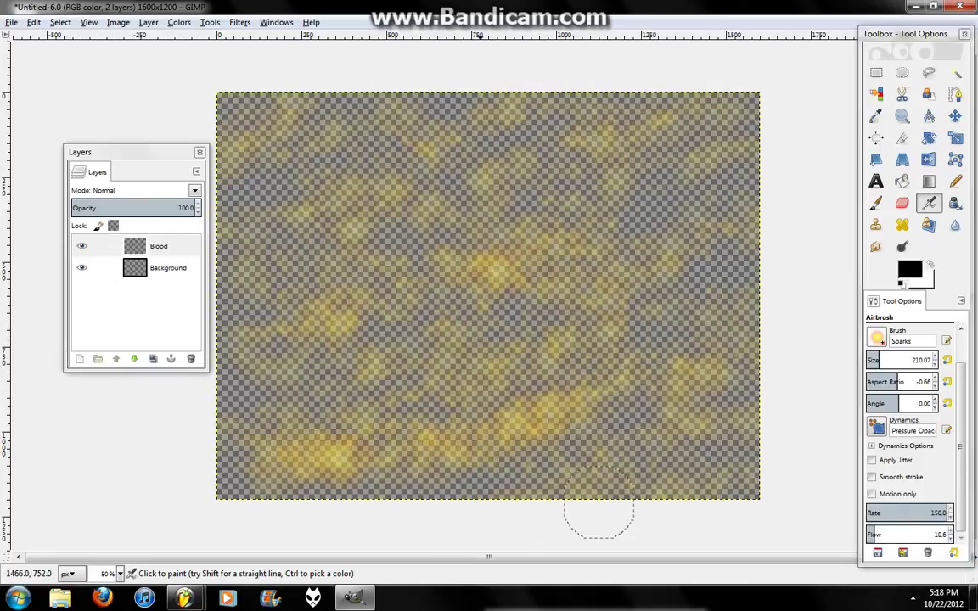
Step: Change the foreground colour to a dark red
left_click(910, 270)
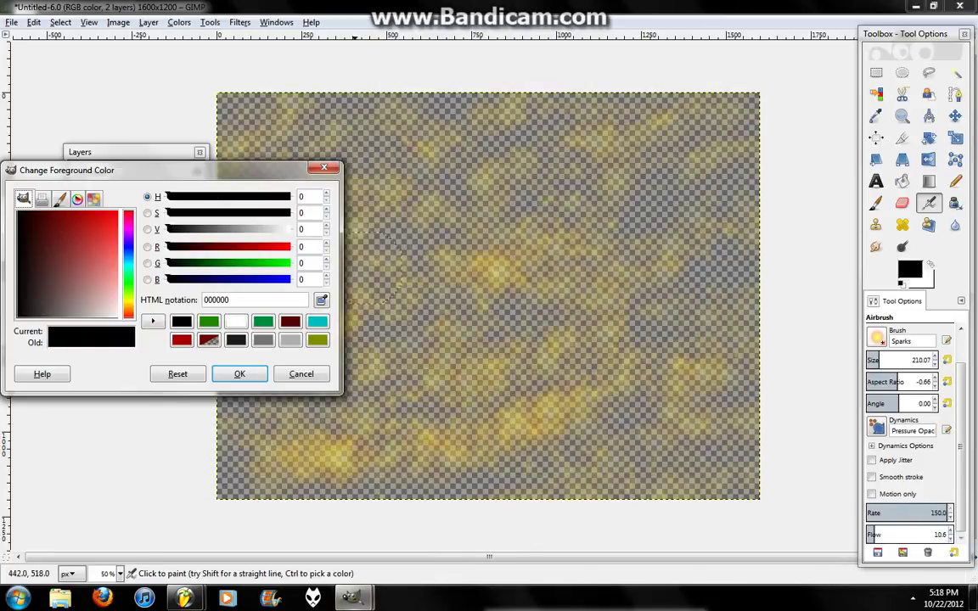
left_click_drag(108, 262, 61, 210)
left_click(239, 374)
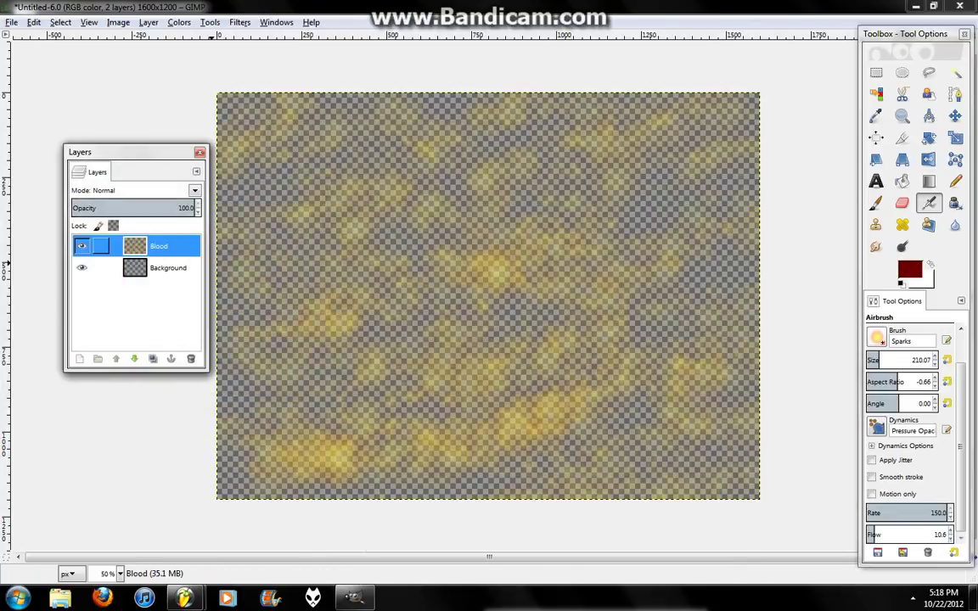
Step: Lock the Blood layer's alpha channel and fill its painted blotches with the dark red foreground colour
left_click(113, 226)
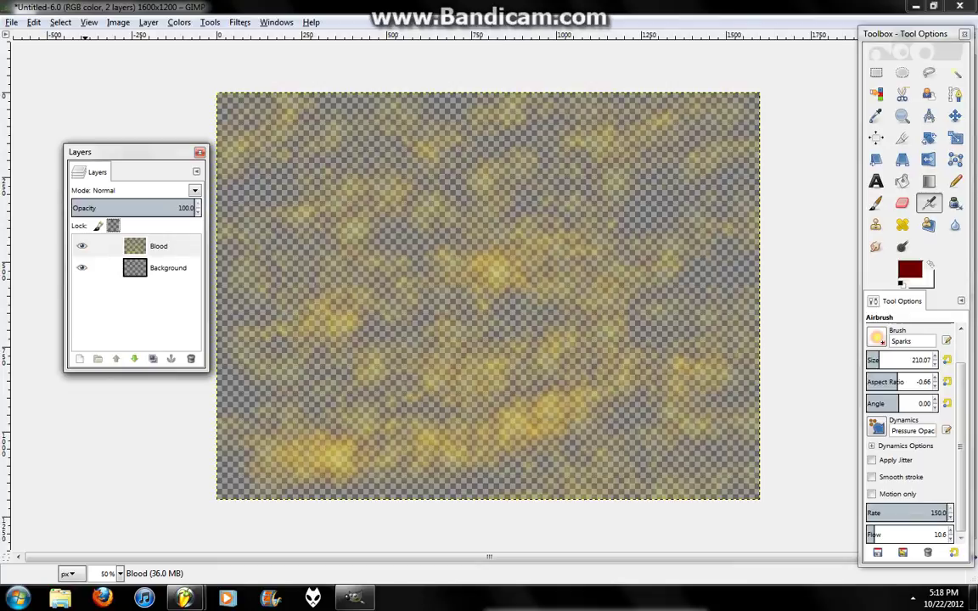
left_click(34, 22)
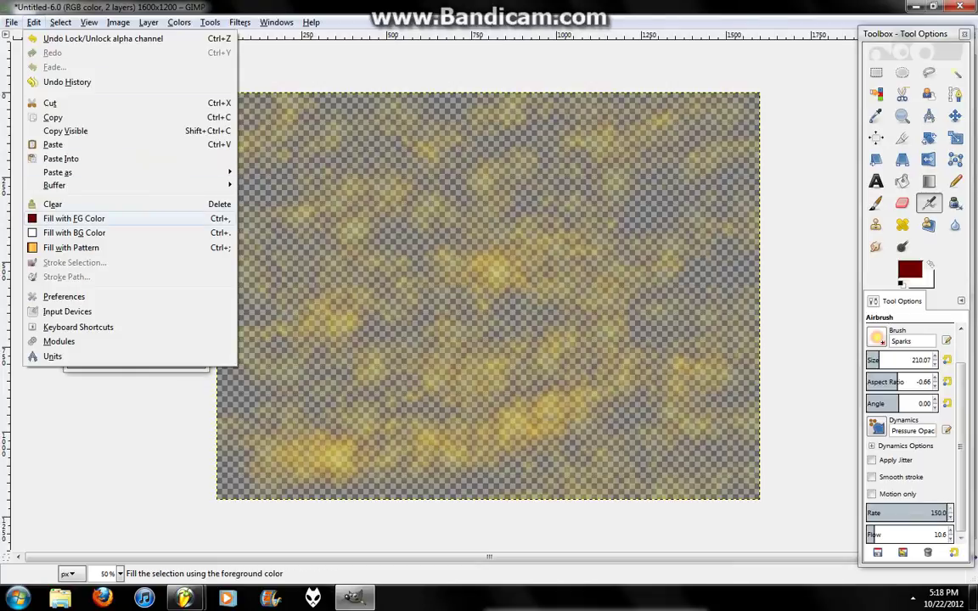
left_click(95, 219)
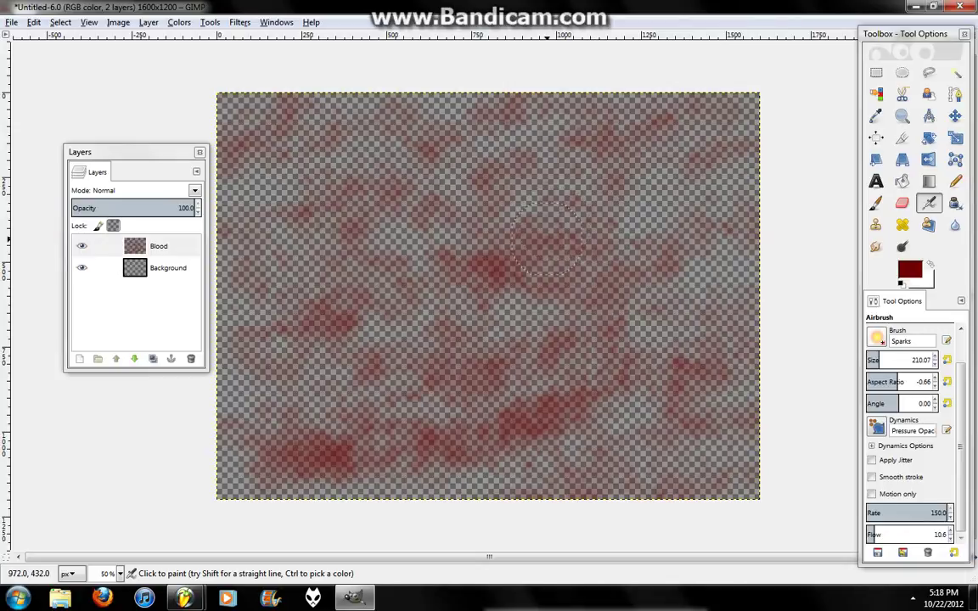
left_click(159, 246)
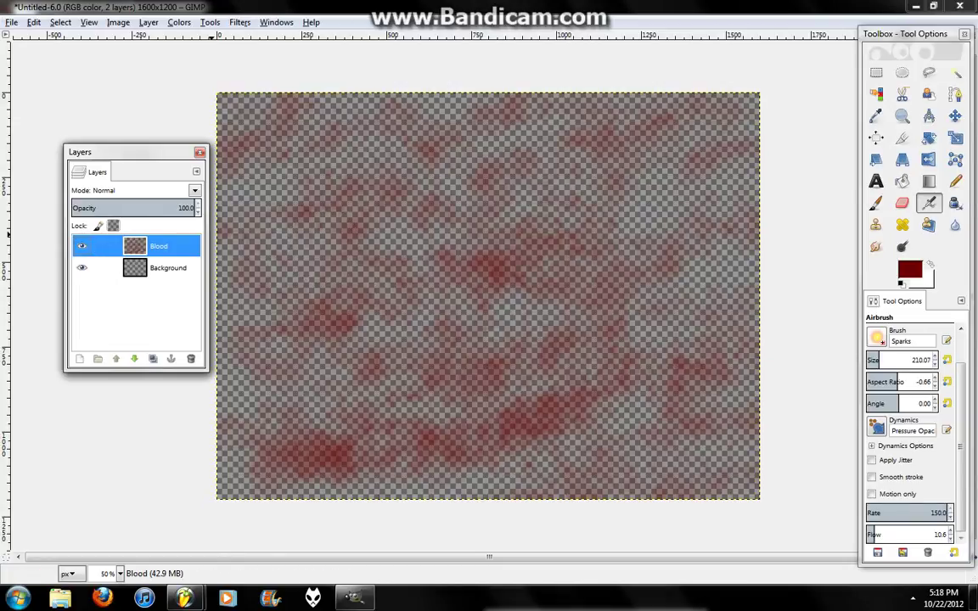
Step: Unlock the Blood layer's alpha channel and keep that layer active
left_click(113, 226)
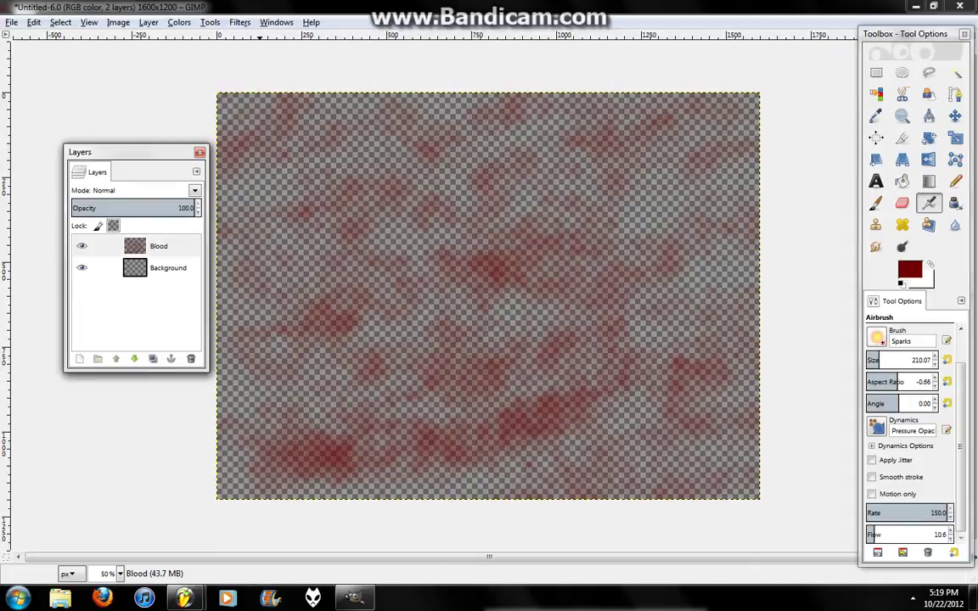
left_click(178, 22)
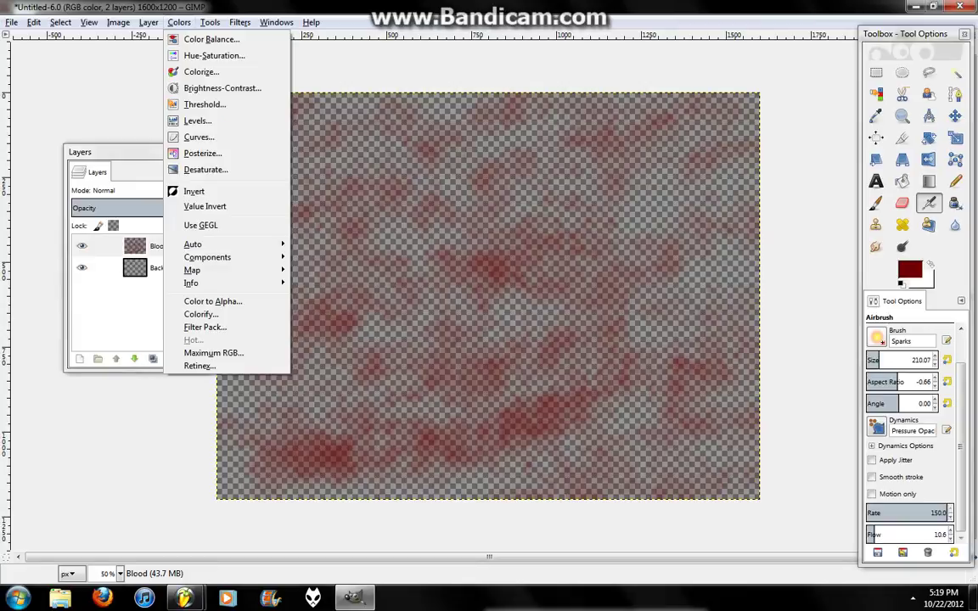
left_click(136, 247)
left_click(136, 246)
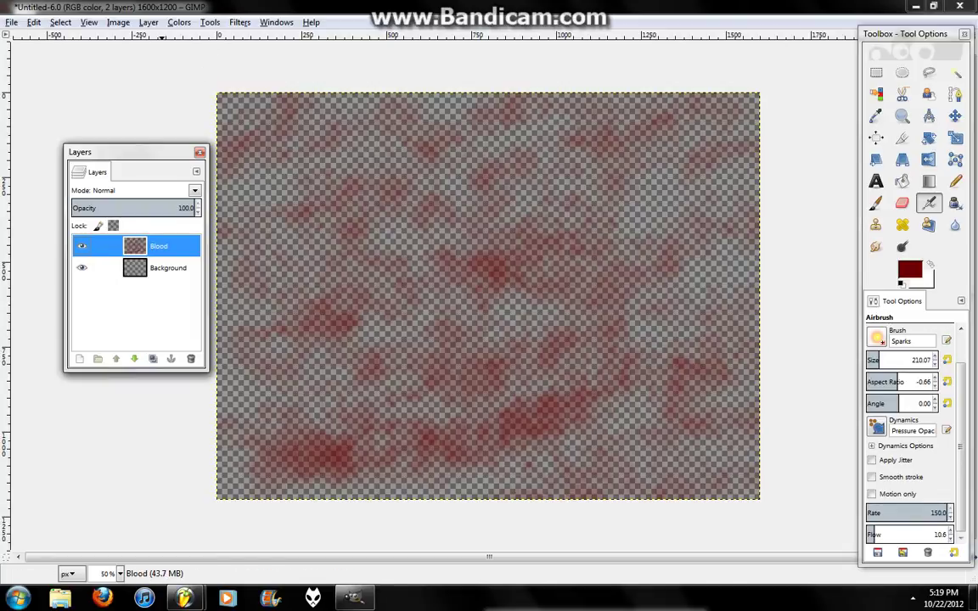
Step: Open the Curves adjustment for the Blood layer and switch it to the Alpha channel
left_click(180, 23)
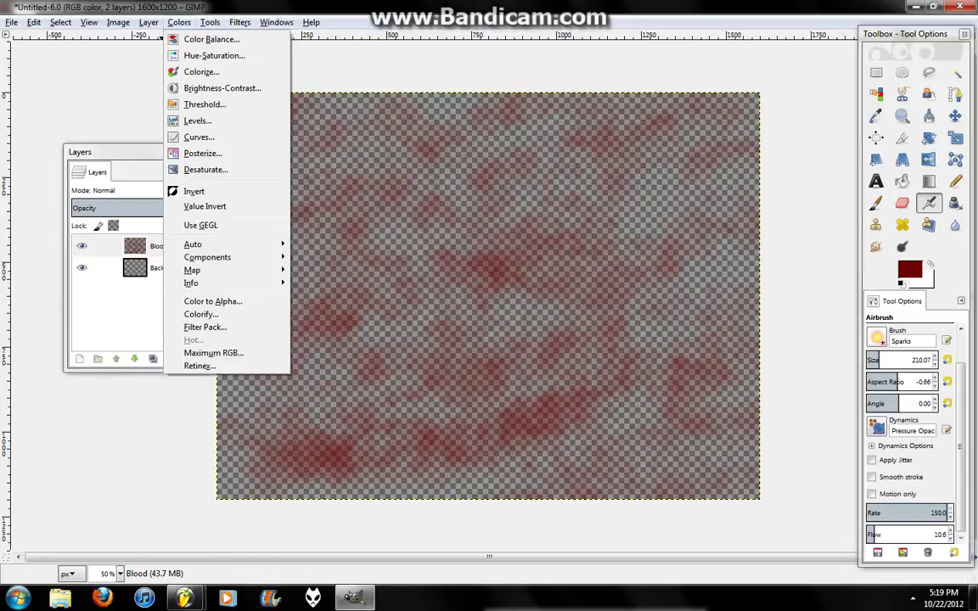
key("Down")
key("Down")
key("Down")
key("Down")
key("Down")
key("Down")
key("Down")
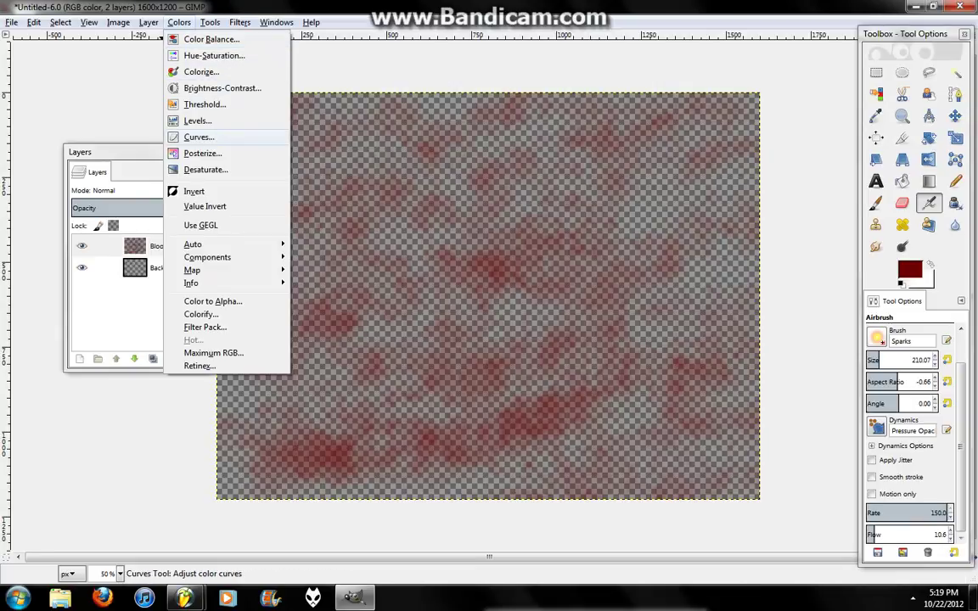
key("Return")
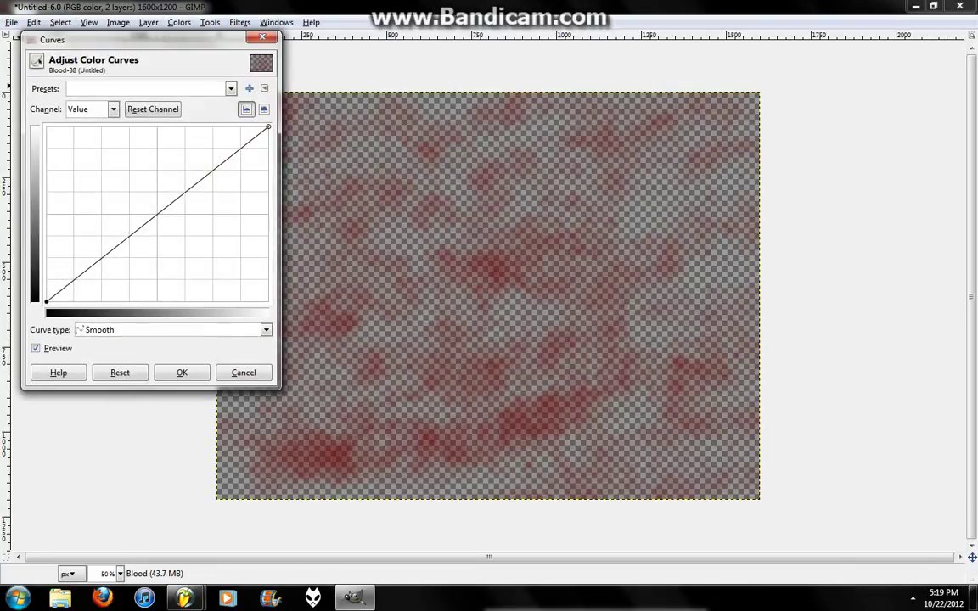
left_click(231, 89)
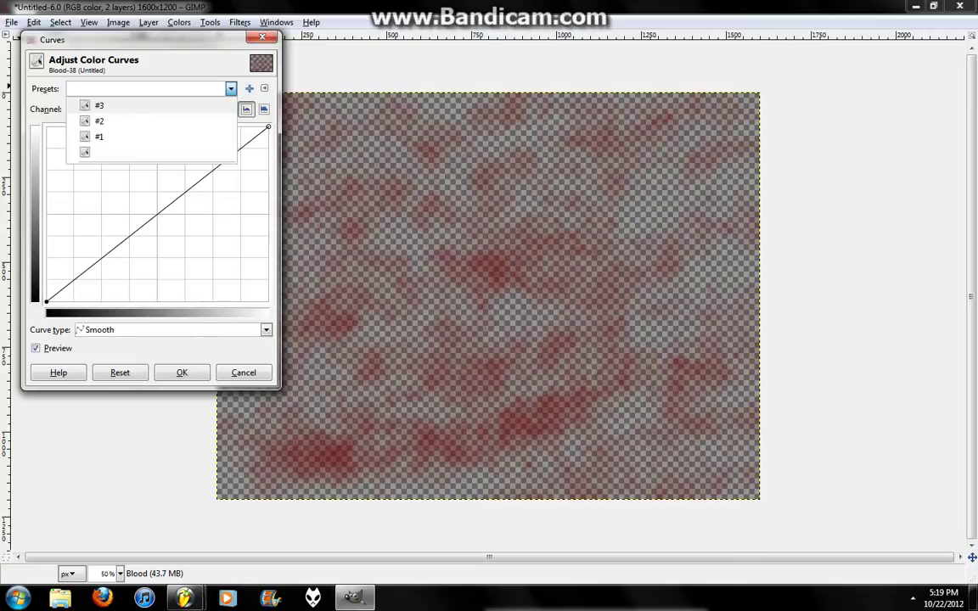
key("Escape")
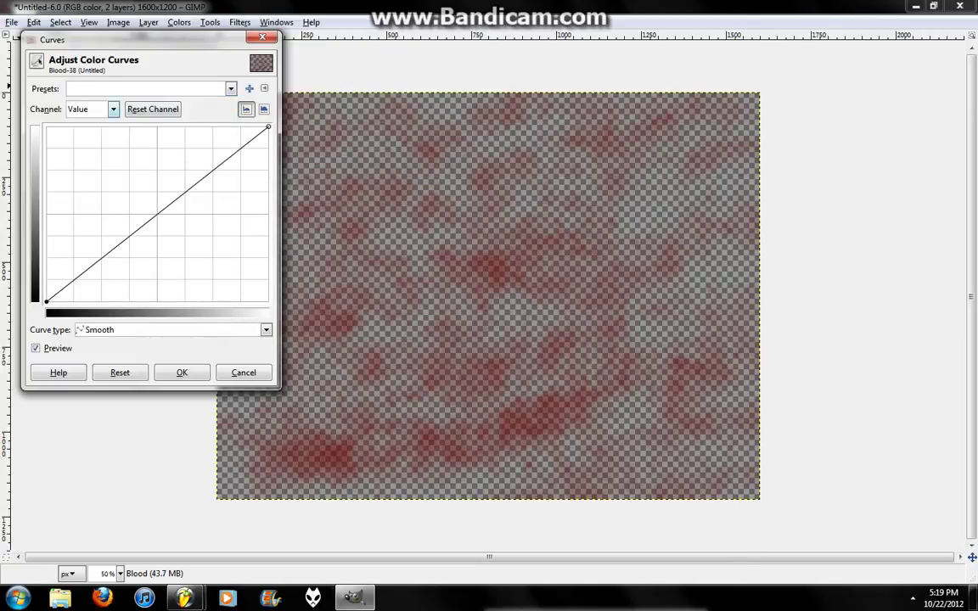
left_click(113, 109)
left_click(91, 189)
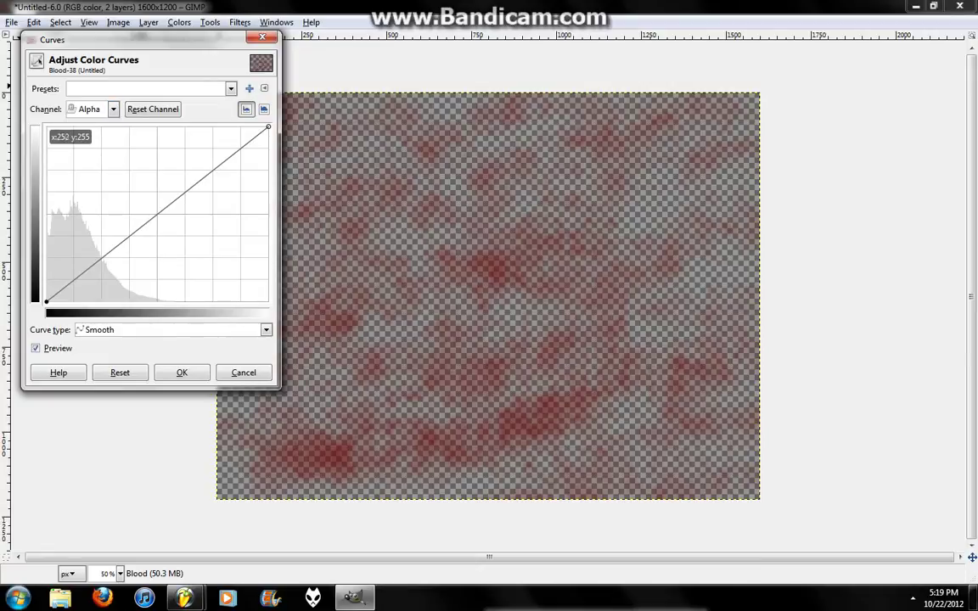
Step: Shape the Alpha curve into a near-vertical rise about a fifth of the way across and apply it to harden the blotches' edges
left_click_drag(268, 127, 98, 128)
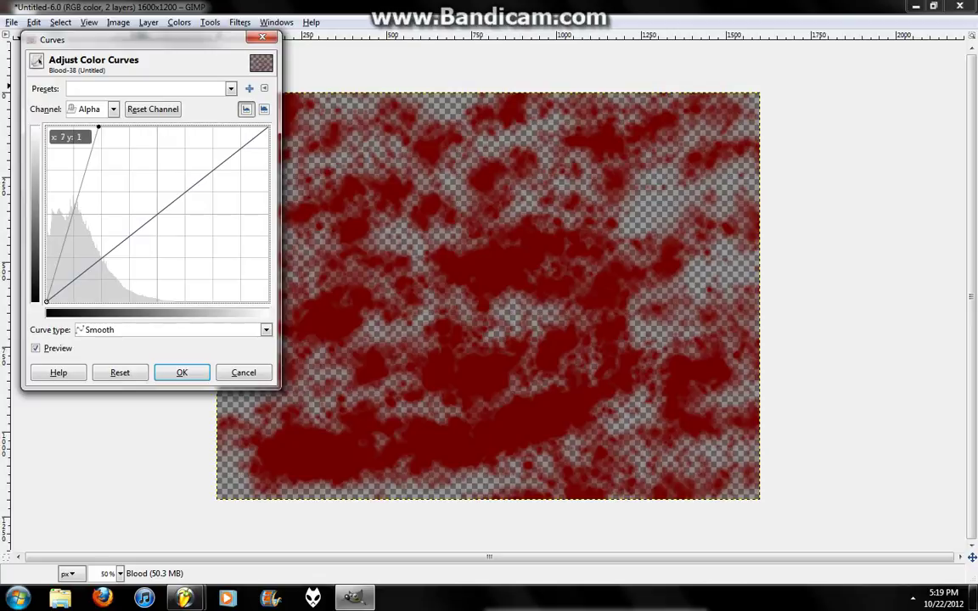
left_click(59, 298)
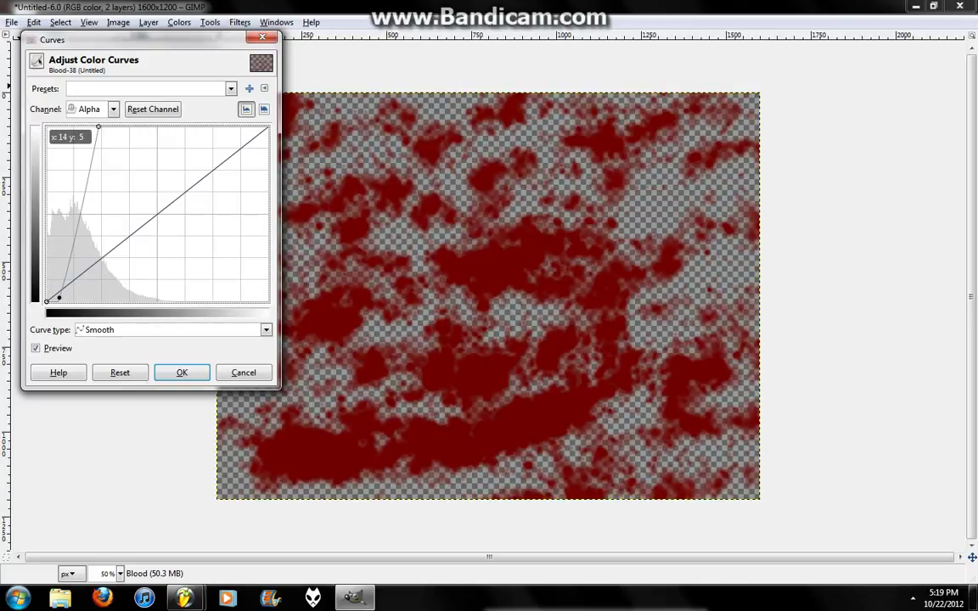
left_click_drag(58, 297, 85, 301)
left_click_drag(99, 126, 88, 127)
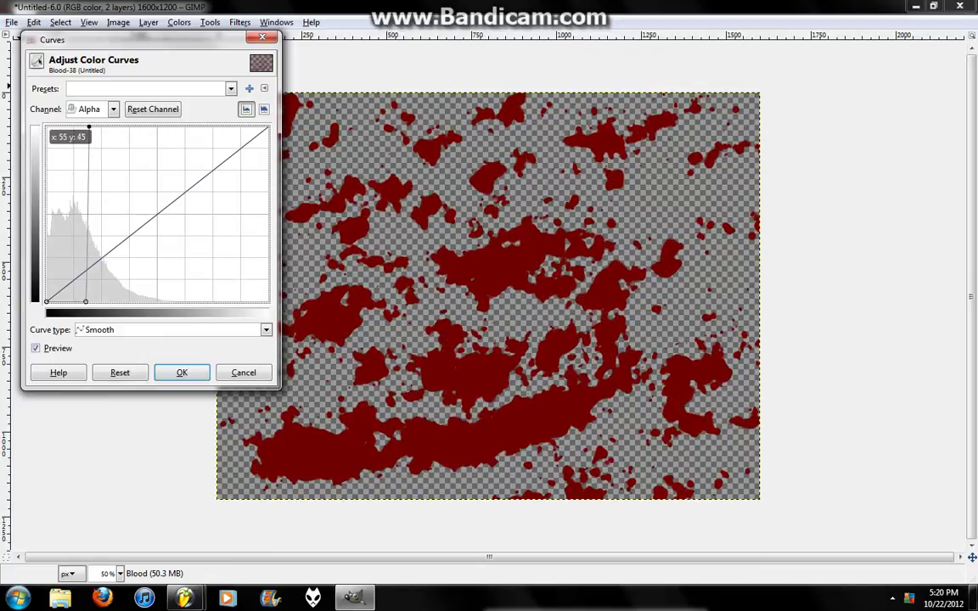
mouse_move(85, 301)
left_mouse_down()
mouse_move(51, 301)
mouse_move(88, 301)
left_mouse_up()
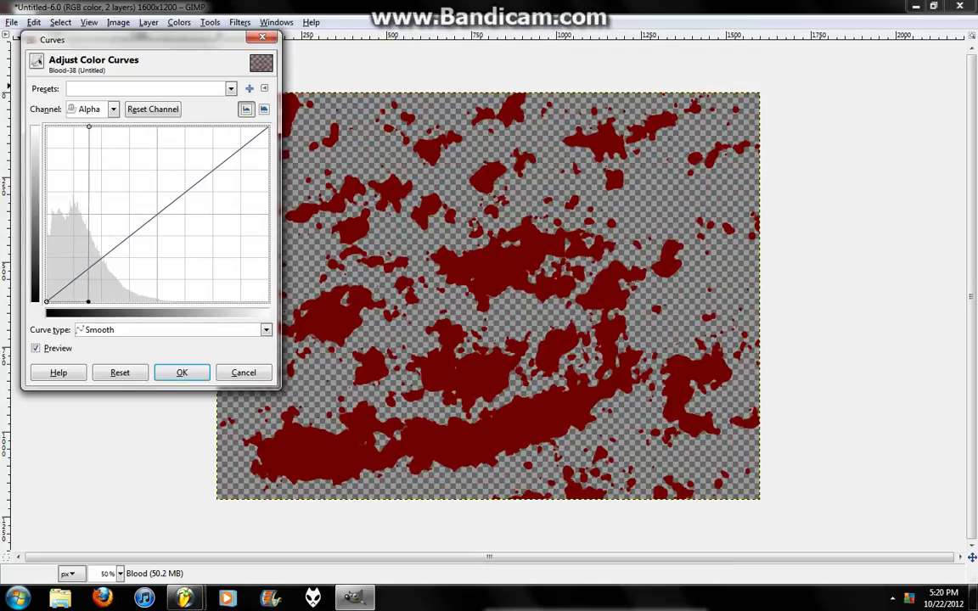
left_click(181, 372)
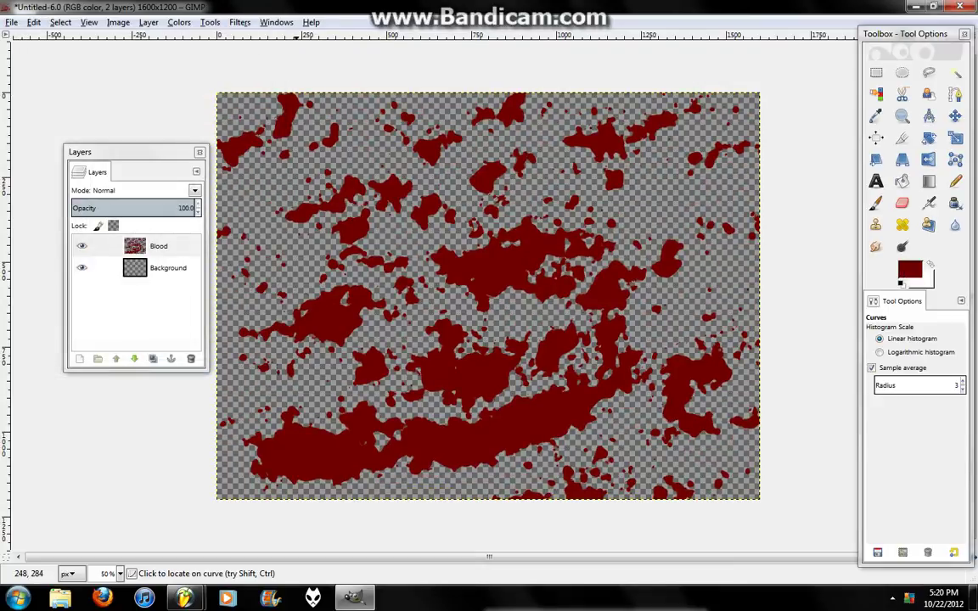
Step: Swap the foreground and background colours and bucket-fill the Background layer with white
left_click(153, 267)
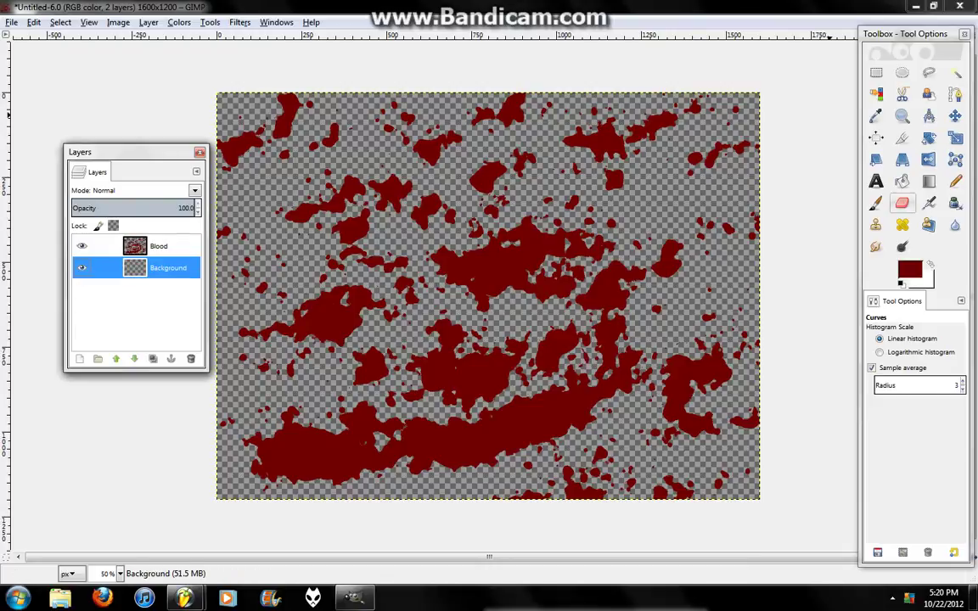
left_click(876, 181)
left_click(931, 265)
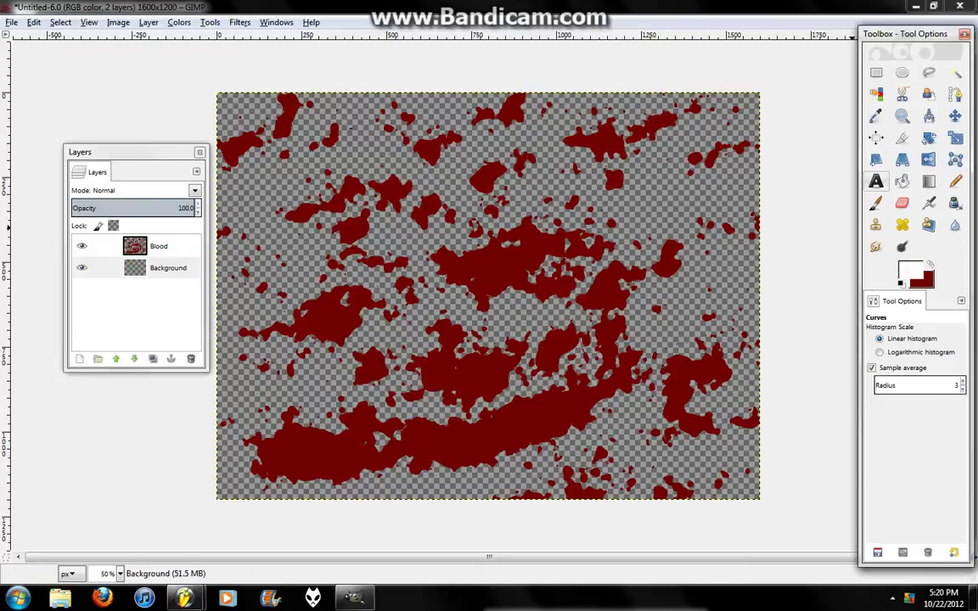
key("shift+b")
left_click(336, 484)
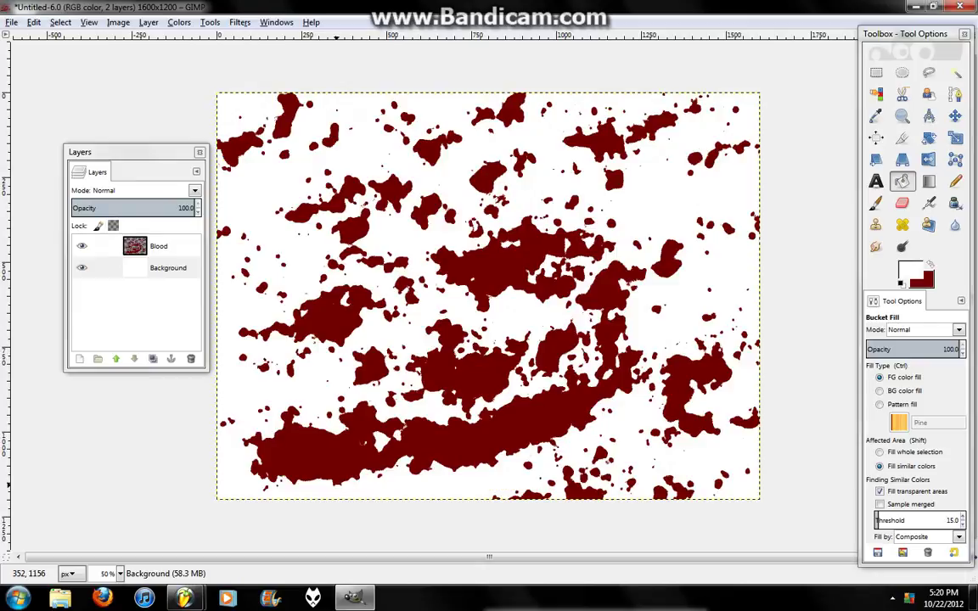
Step: Set the foreground colour to black (000000) and bucket-fill the Background layer with it
left_click(910, 269)
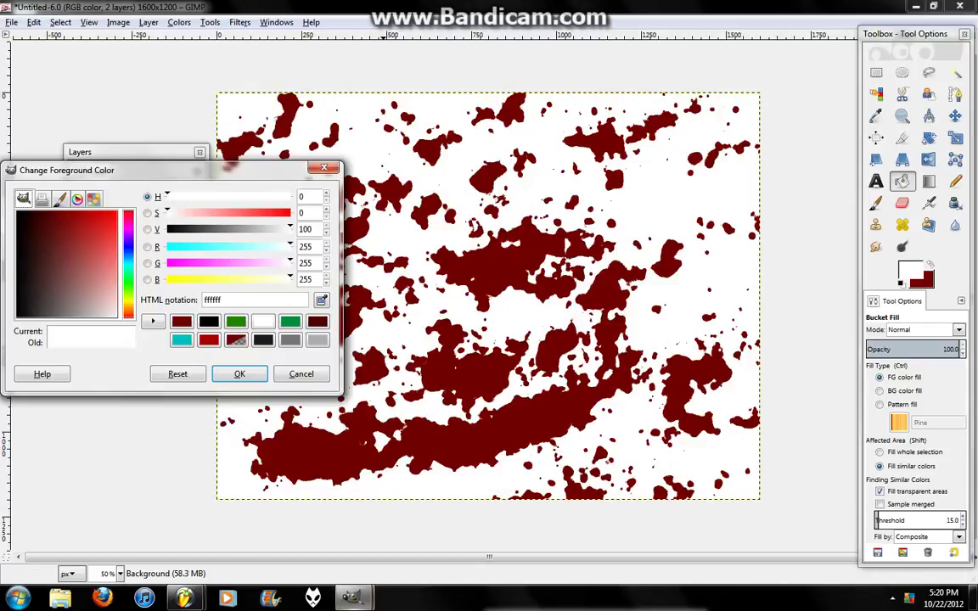
left_click_drag(42, 316, 17, 316)
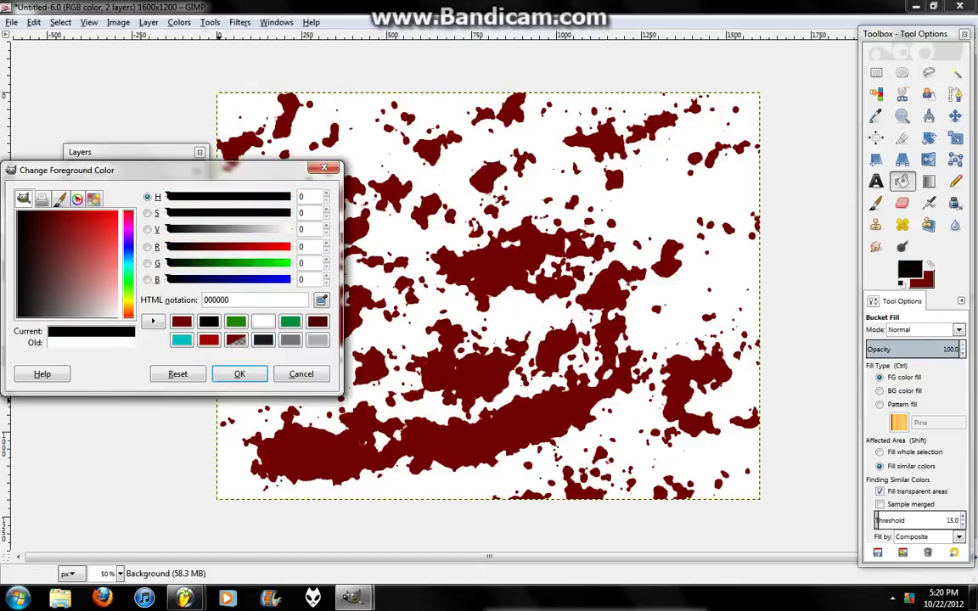
left_click(240, 373)
left_click(223, 408)
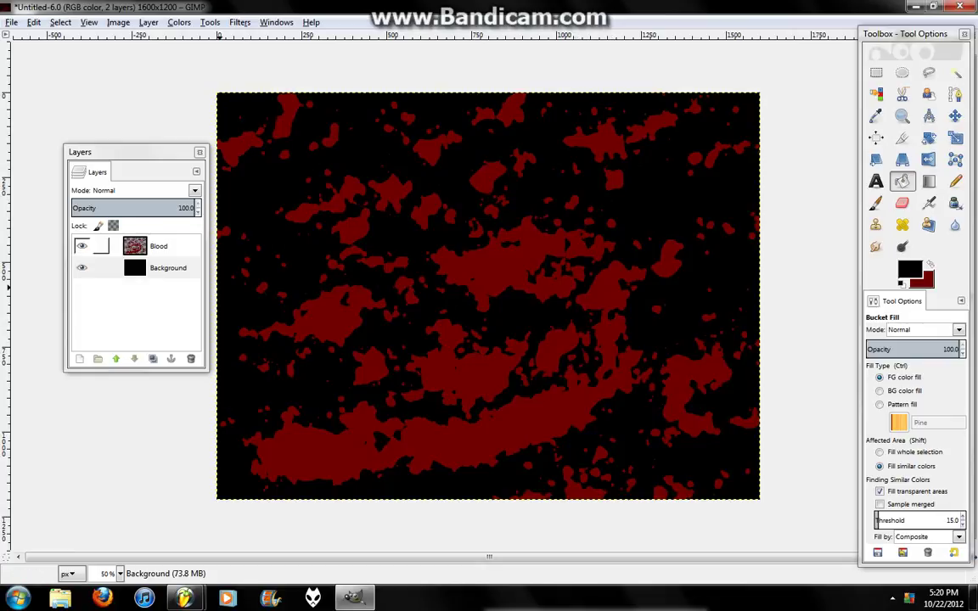
Step: Try filling single blotches on the Blood layer with black, undoing each fill
left_click(159, 246)
left_click(516, 268)
key("ctrl+z")
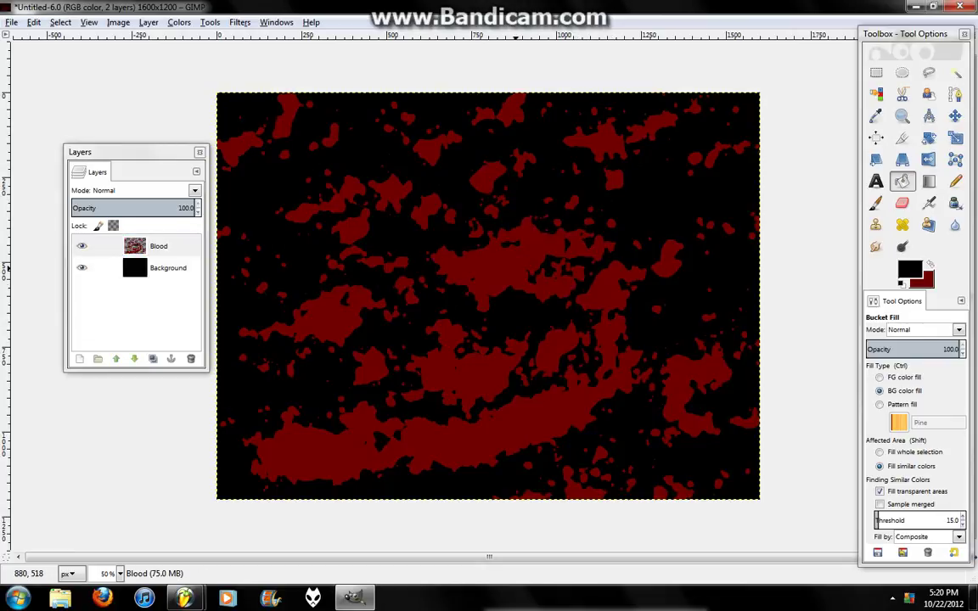
left_click(597, 394)
key("ctrl+z")
left_click(491, 366)
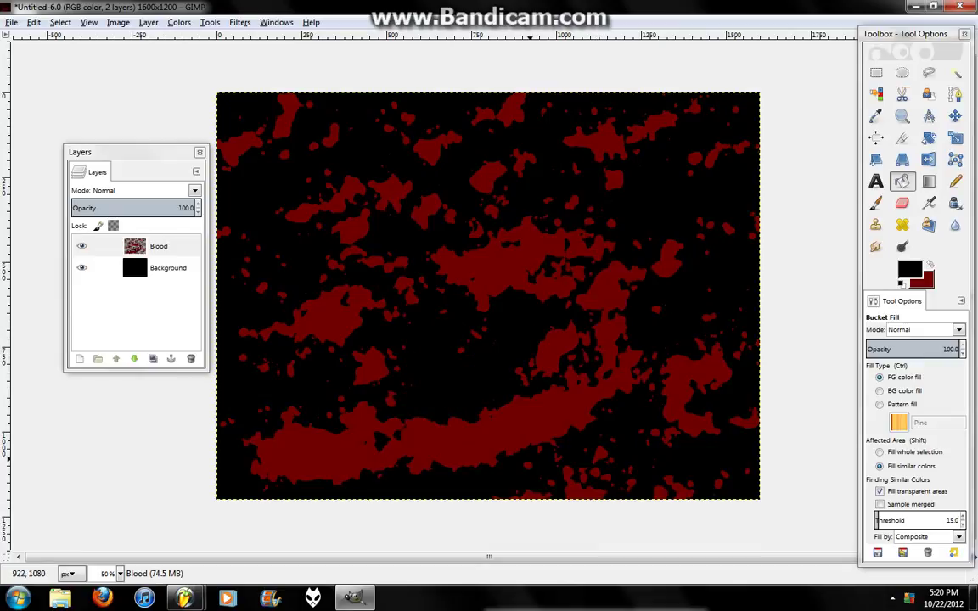
key("ctrl+z")
Step: Bucket-fill several large blotches in the left and centre of the Blood layer with black so they blend into the background
left_click(332, 205)
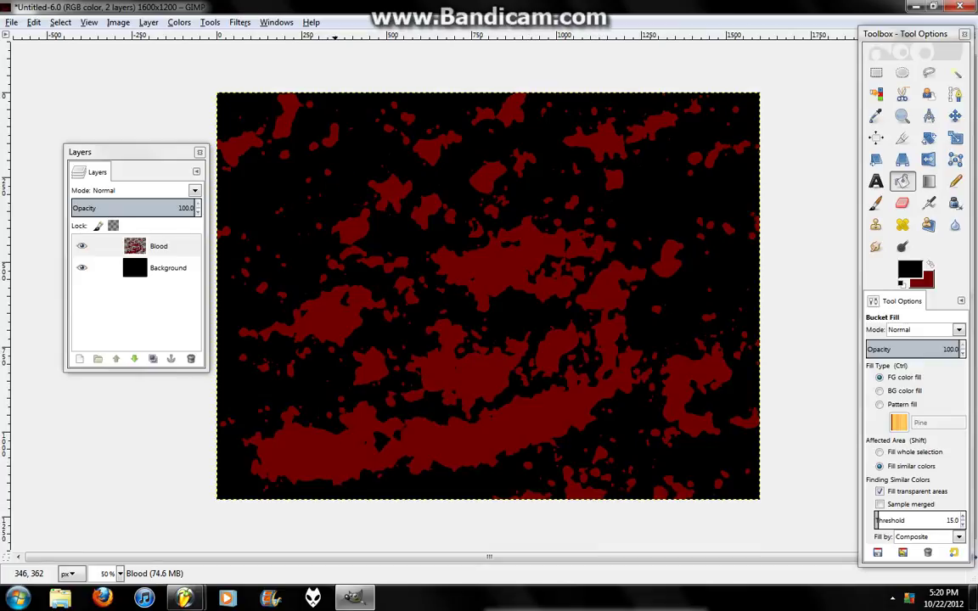
left_click(340, 229)
key("ctrl+z")
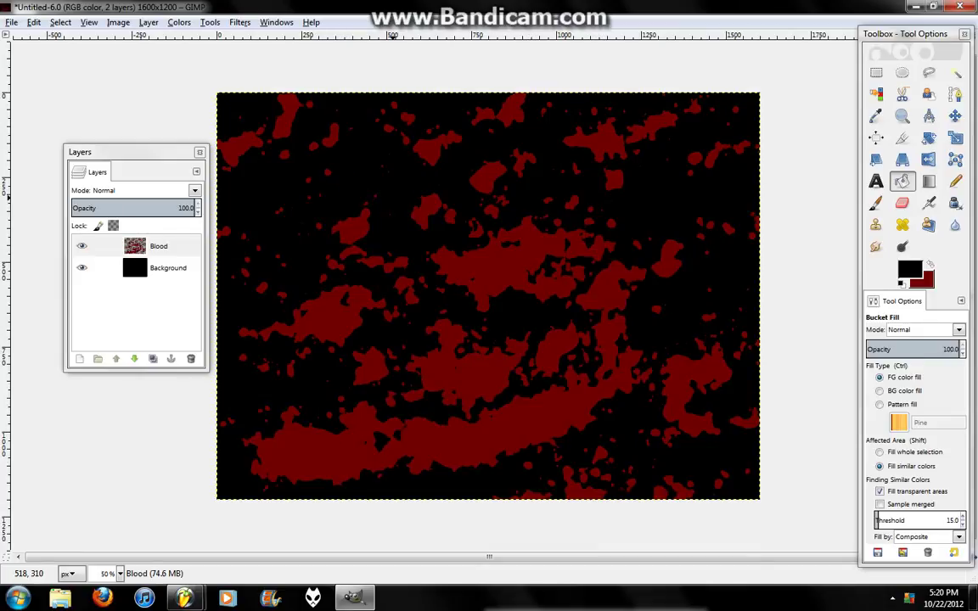
left_click(393, 201)
left_click(451, 216)
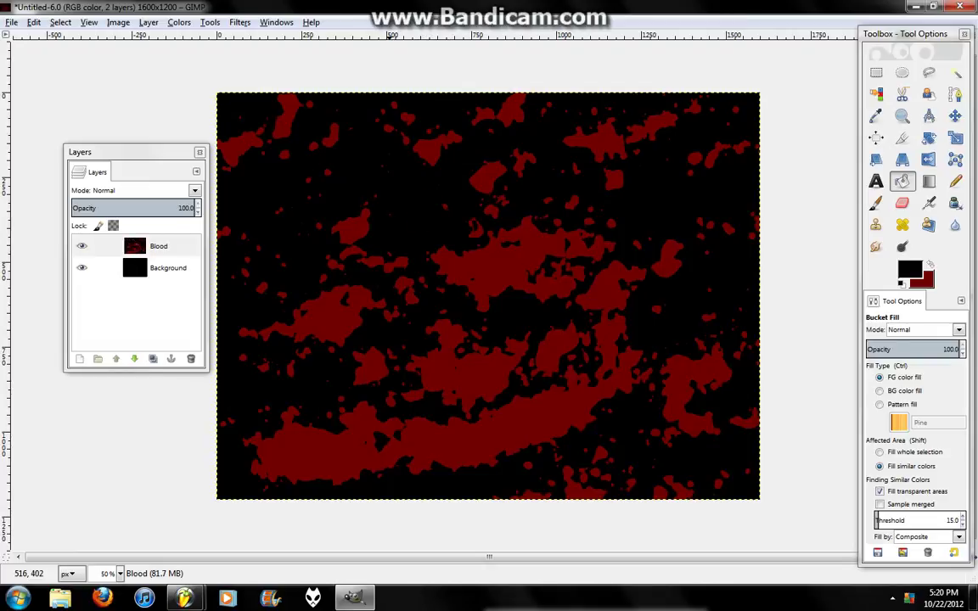
left_click(360, 225)
left_click(346, 304)
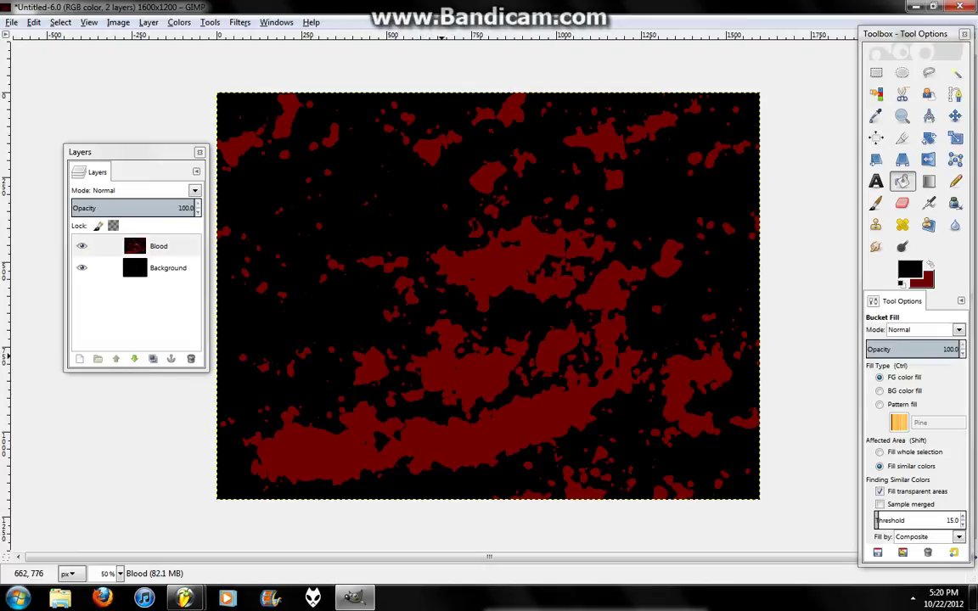
left_click(381, 363)
left_click(420, 373)
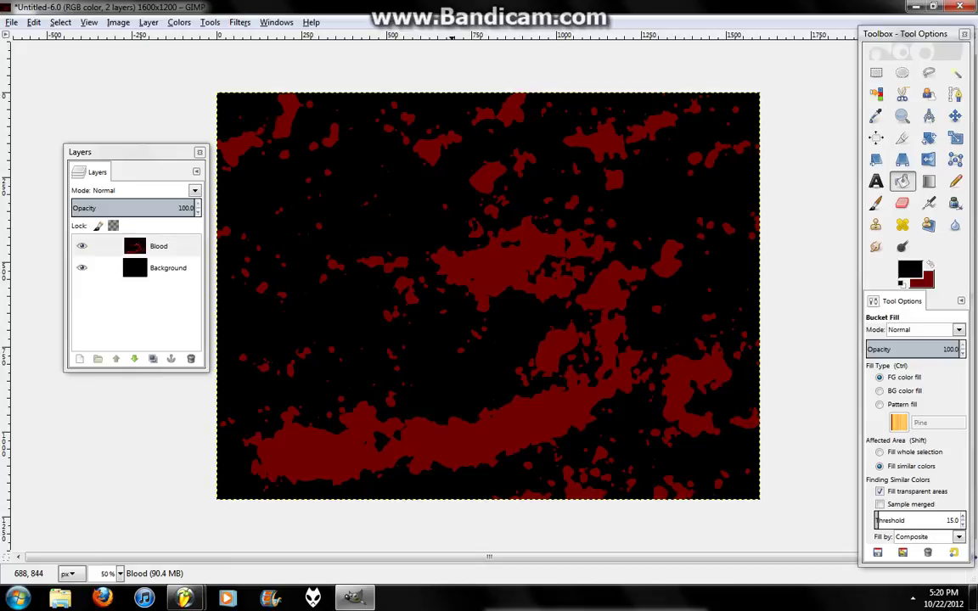